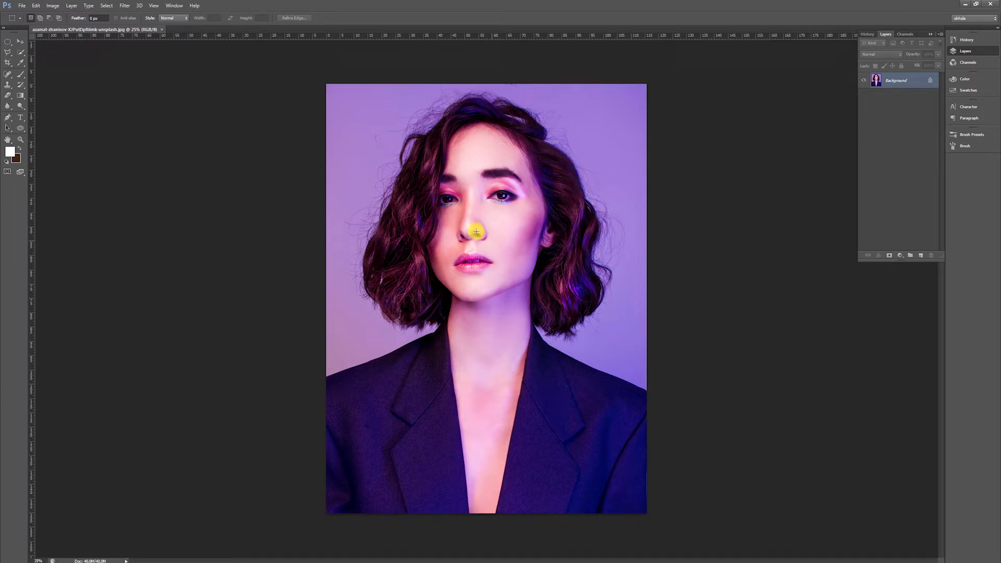
# Brush the Quick Selection tool over the woman's hair, neck and chest to select her figure
pyautogui.click(21, 52)
pyautogui.moveTo(435, 219)
pyautogui.mouseDown()
pyautogui.moveTo(414, 230)
pyautogui.moveTo(464, 373)
pyautogui.moveTo(392, 394)
pyautogui.moveTo(438, 473)
pyautogui.moveTo(538, 429)
pyautogui.moveTo(516, 353)
pyautogui.moveTo(539, 311)
pyautogui.moveTo(565, 306)
pyautogui.moveTo(572, 254)
pyautogui.moveTo(567, 217)
pyautogui.moveTo(547, 183)
pyautogui.mouseUp()
pyautogui.moveTo(461, 165); pyautogui.dragTo(414, 235)
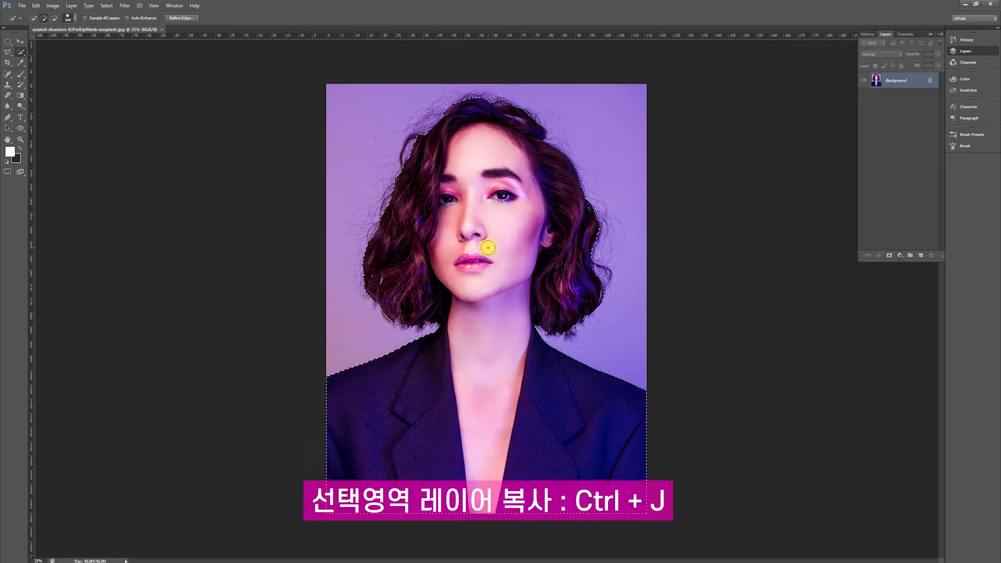
# Copy the selected woman onto a new Layer 1 and check the cut-out by toggling the photo
pyautogui.hotkey('ctrl', 'j')
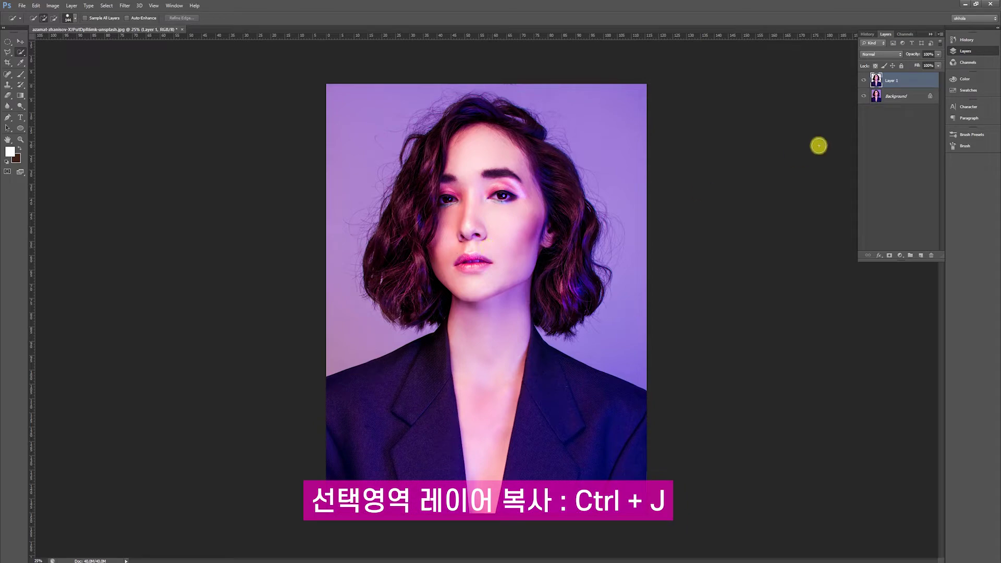
pyautogui.click(864, 96)
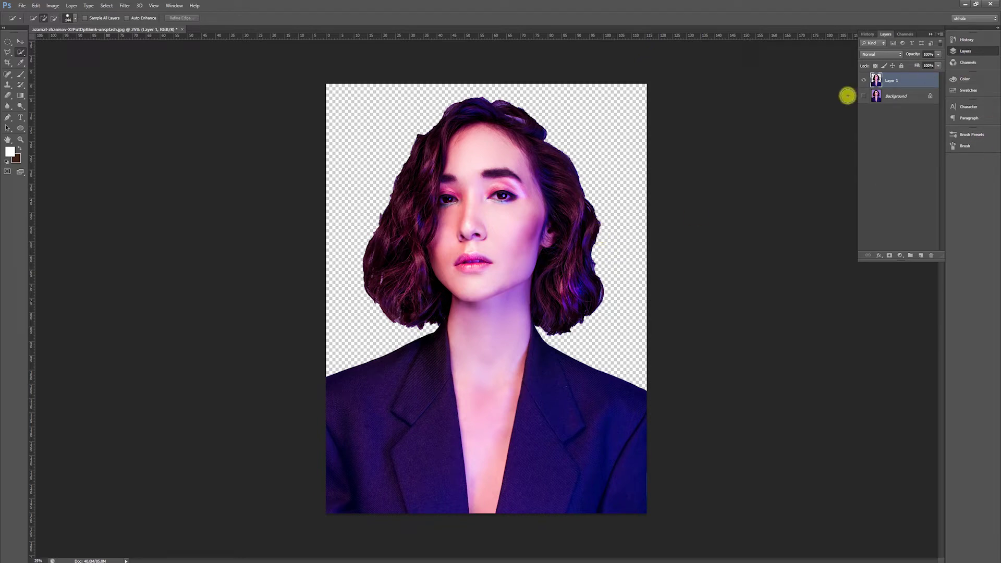
pyautogui.click(863, 96)
# Reload Layer 1's outline as a selection, hide Layer 1 and make Background active
pyautogui.click(863, 96)
pyautogui.keyDown('ctrl'); pyautogui.click(875, 80); pyautogui.keyUp('ctrl')
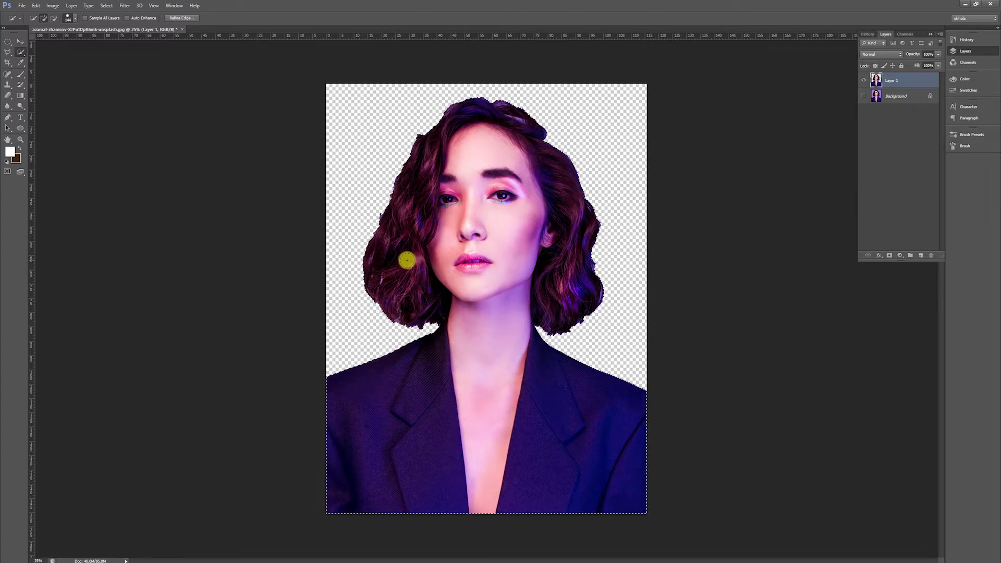
pyautogui.click(863, 96)
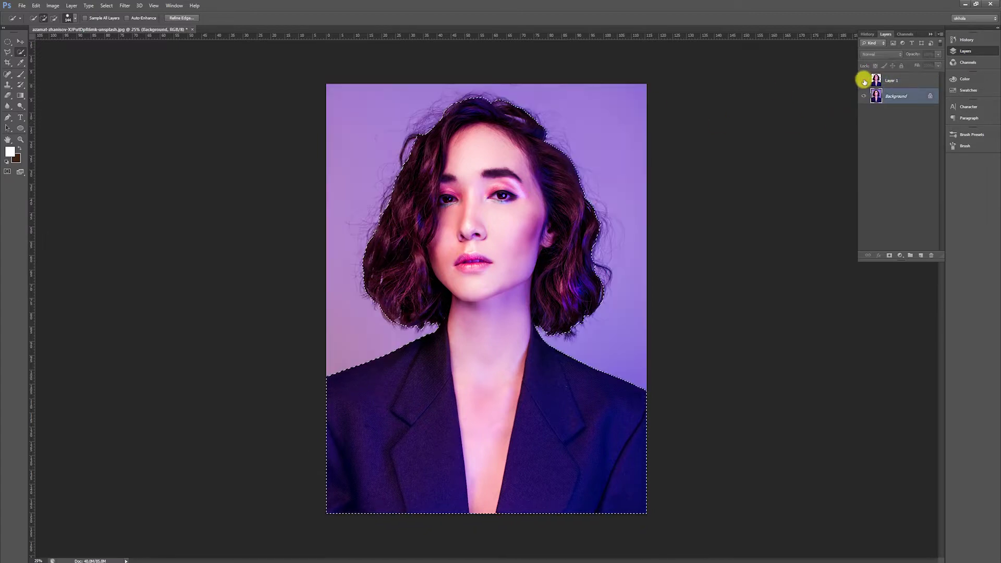
pyautogui.click(898, 100)
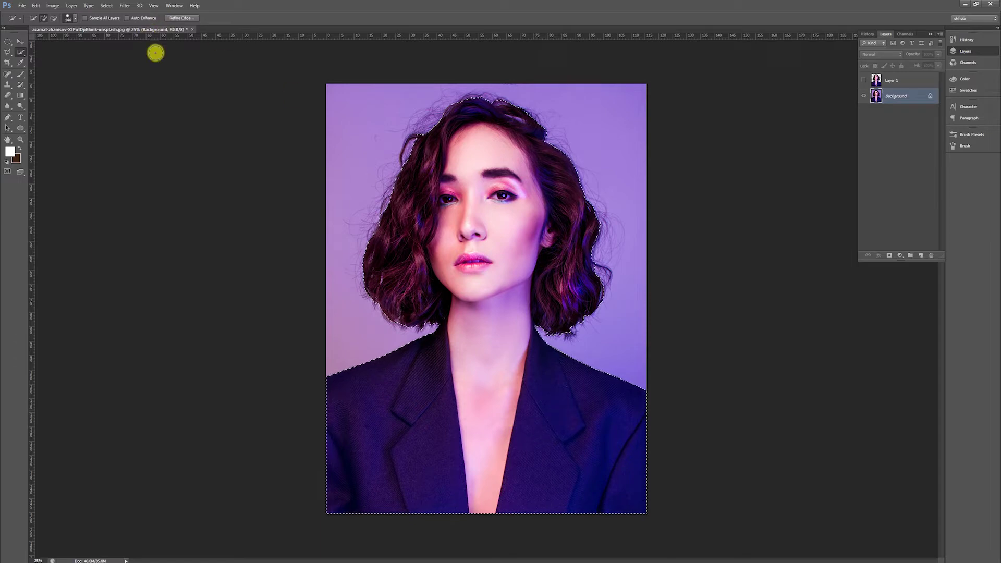
# Open Refine Edge and preview the selection On Layers over transparency
pyautogui.click(183, 19)
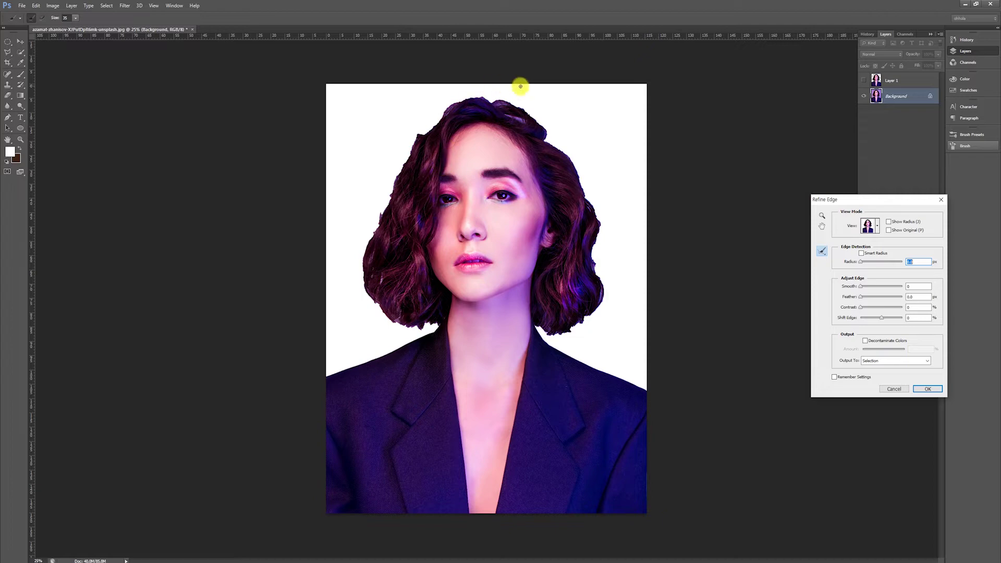
pyautogui.click(880, 228)
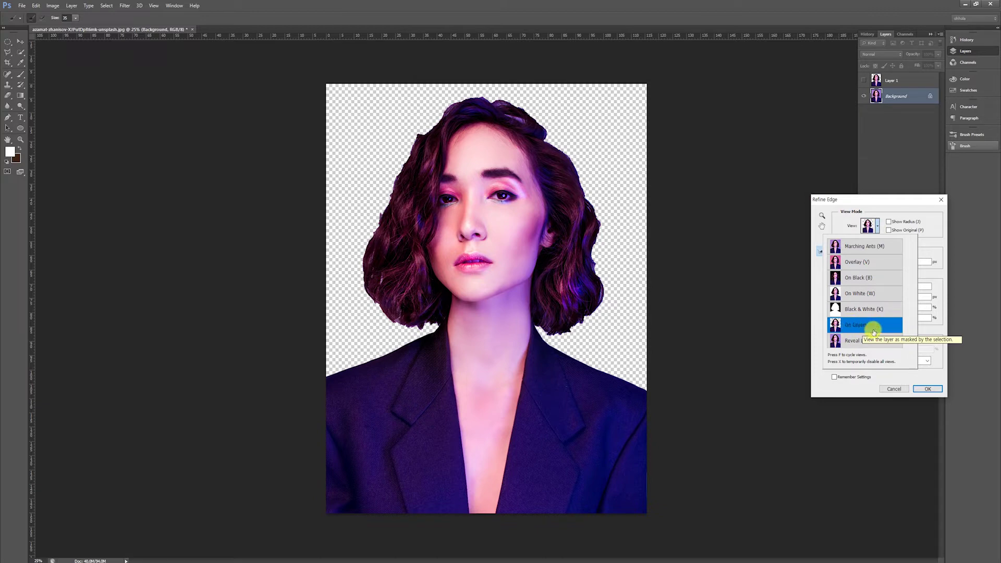
pyautogui.click(874, 328)
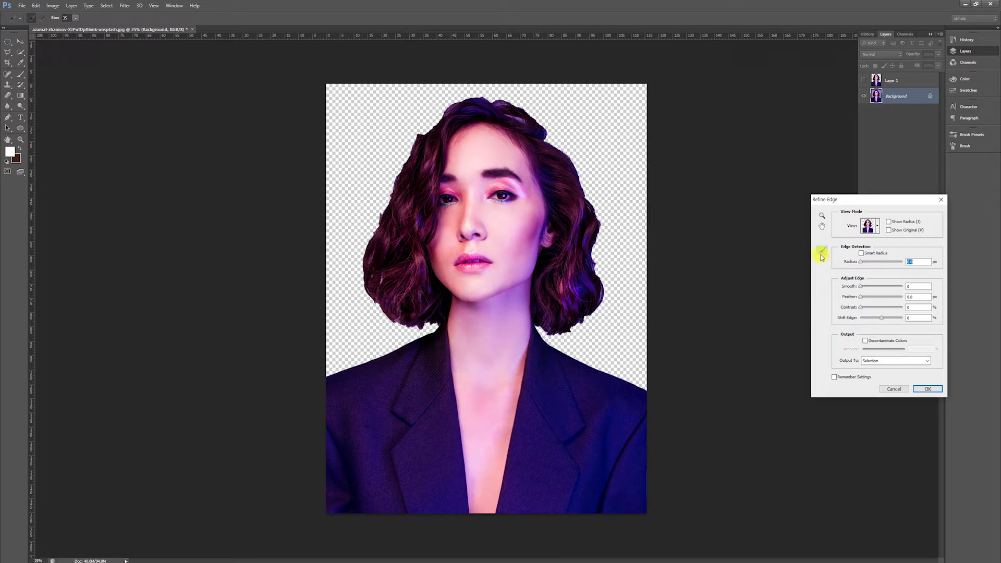
# Brush the Refine Radius tool along the upper, middle and lower right hair edge
pyautogui.click(822, 252)
pyautogui.moveTo(584, 191)
pyautogui.mouseDown()
pyautogui.moveTo(565, 157)
pyautogui.moveTo(601, 229)
pyautogui.moveTo(597, 275)
pyautogui.moveTo(595, 211)
pyautogui.mouseUp()
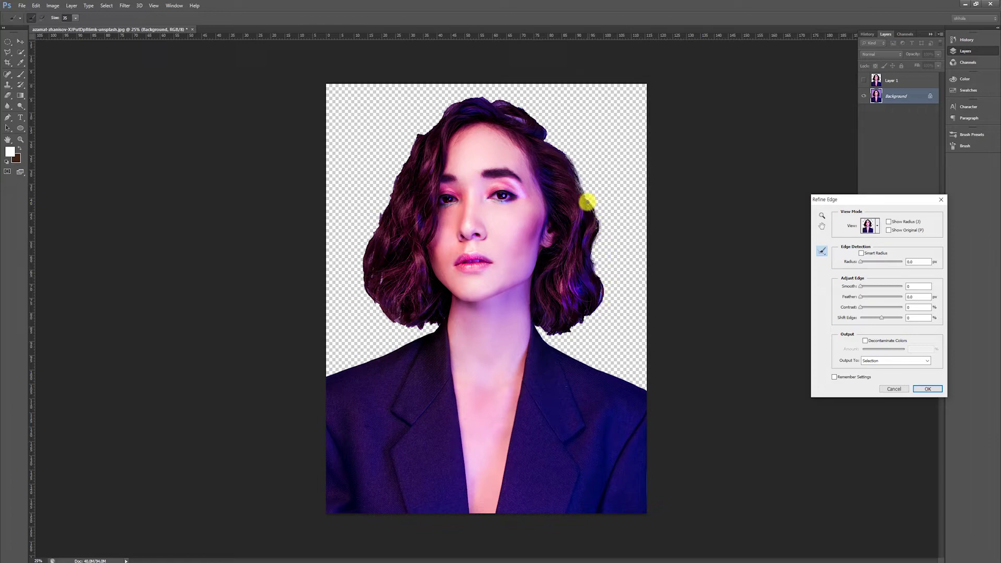
pyautogui.moveTo(587, 203); pyautogui.dragTo(712, 232)
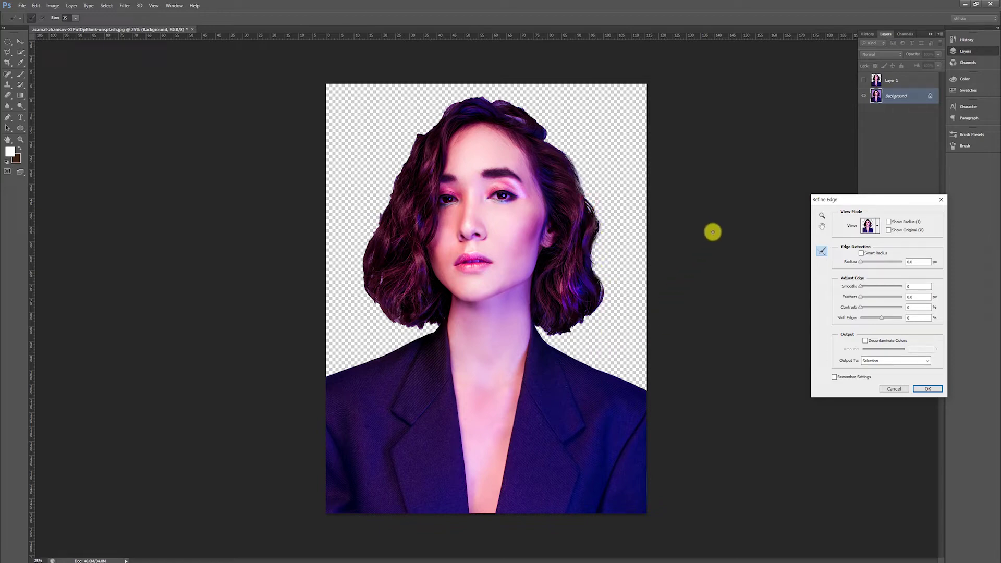
pyautogui.moveTo(545, 140); pyautogui.dragTo(570, 166)
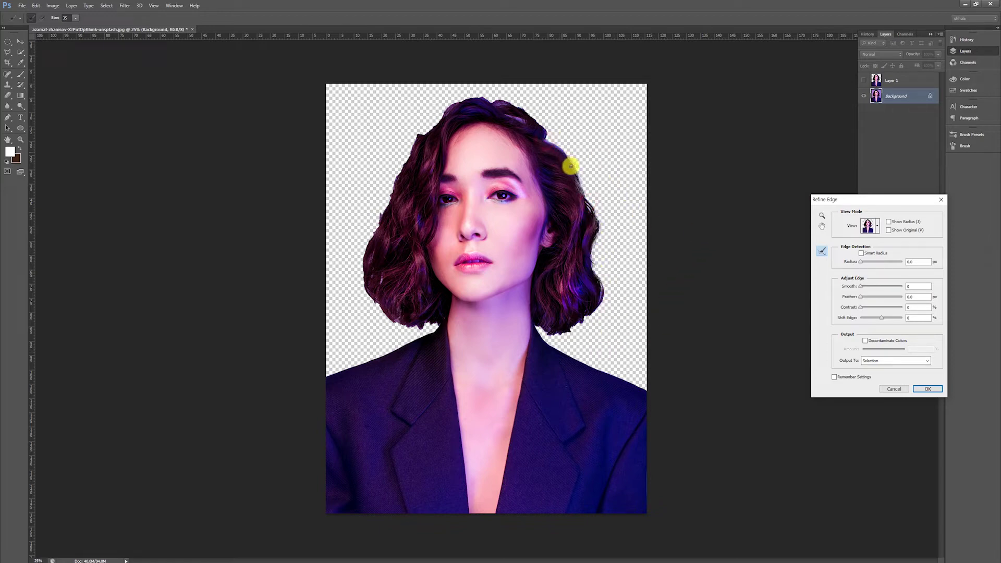
pyautogui.click(75, 18)
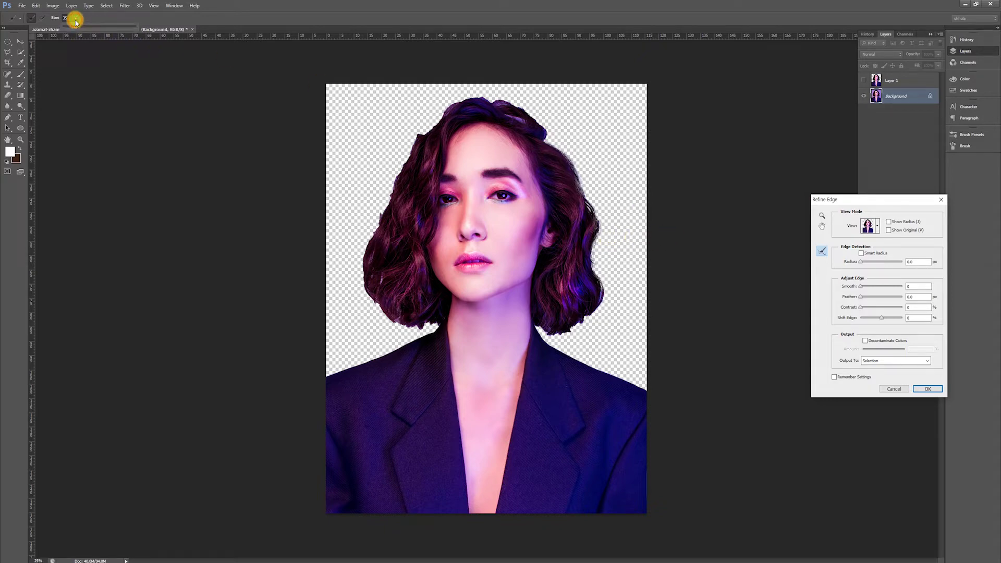
# Set the refine brush size to 69 and refine the top and right hair edges
pyautogui.moveTo(86, 31); pyautogui.dragTo(89, 31)
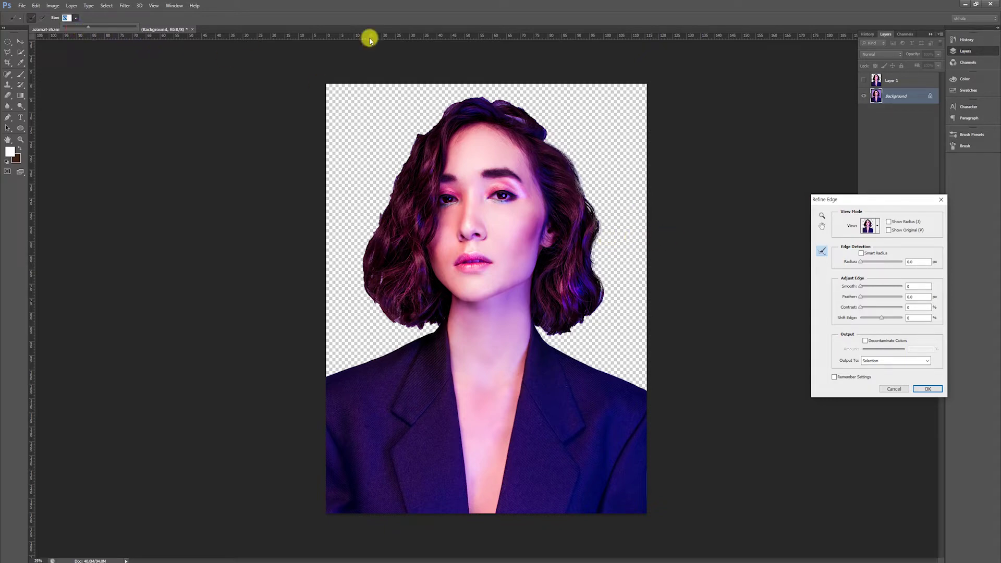
pyautogui.click(488, 100)
pyautogui.moveTo(516, 104); pyautogui.dragTo(531, 115)
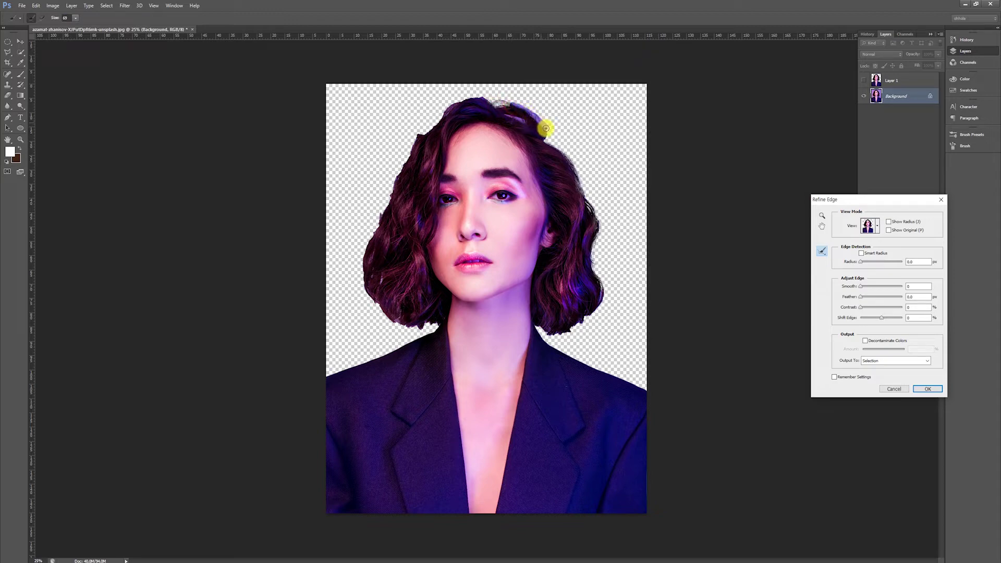
pyautogui.moveTo(546, 137); pyautogui.dragTo(595, 207)
pyautogui.moveTo(486, 69)
pyautogui.mouseDown()
pyautogui.moveTo(486, 98)
pyautogui.moveTo(427, 107)
pyautogui.moveTo(382, 196)
pyautogui.moveTo(429, 141)
pyautogui.moveTo(415, 127)
pyautogui.moveTo(418, 177)
pyautogui.moveTo(416, 143)
pyautogui.moveTo(370, 239)
pyautogui.moveTo(374, 292)
pyautogui.moveTo(373, 238)
pyautogui.moveTo(361, 261)
pyautogui.mouseUp()
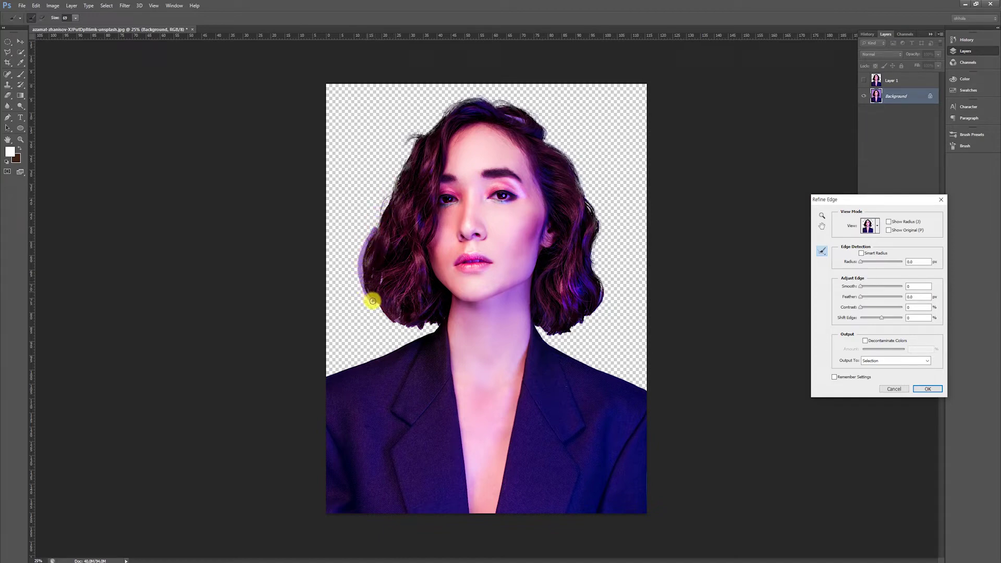
# Refine the left and lower-left hair edges, then the right edge by the shoulder
pyautogui.moveTo(371, 300); pyautogui.dragTo(384, 328)
pyautogui.moveTo(366, 287); pyautogui.dragTo(374, 312)
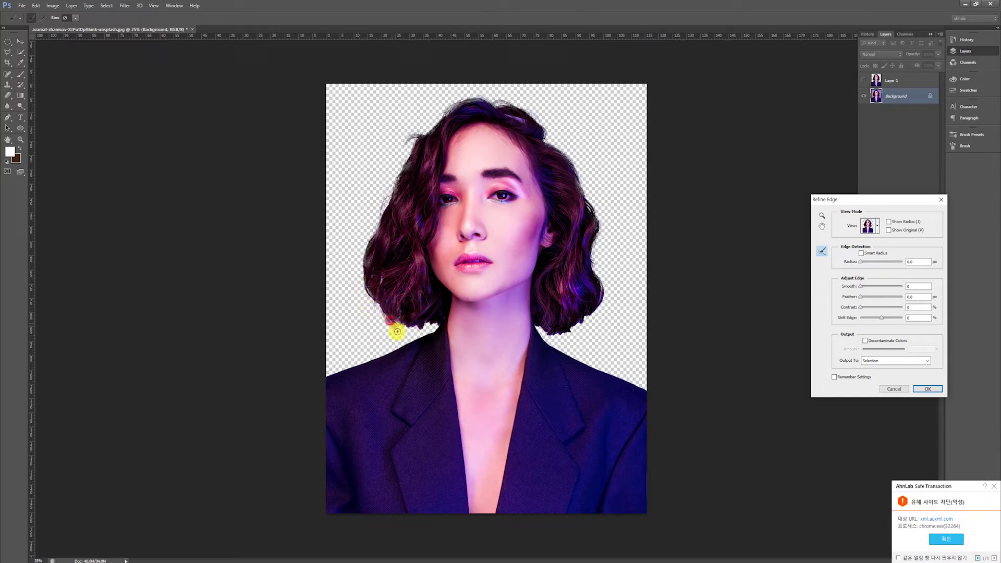
pyautogui.moveTo(397, 329)
pyautogui.mouseDown()
pyautogui.moveTo(424, 324)
pyautogui.moveTo(384, 335)
pyautogui.moveTo(432, 325)
pyautogui.moveTo(391, 323)
pyautogui.moveTo(413, 331)
pyautogui.moveTo(364, 288)
pyautogui.moveTo(377, 306)
pyautogui.moveTo(362, 264)
pyautogui.moveTo(380, 206)
pyautogui.moveTo(427, 136)
pyautogui.moveTo(420, 123)
pyautogui.moveTo(483, 96)
pyautogui.moveTo(535, 119)
pyautogui.moveTo(543, 141)
pyautogui.moveTo(516, 105)
pyautogui.moveTo(510, 114)
pyautogui.moveTo(570, 157)
pyautogui.moveTo(592, 209)
pyautogui.moveTo(597, 286)
pyautogui.mouseUp()
pyautogui.moveTo(598, 218)
pyautogui.mouseDown()
pyautogui.moveTo(583, 346)
pyautogui.moveTo(560, 338)
pyautogui.mouseUp()
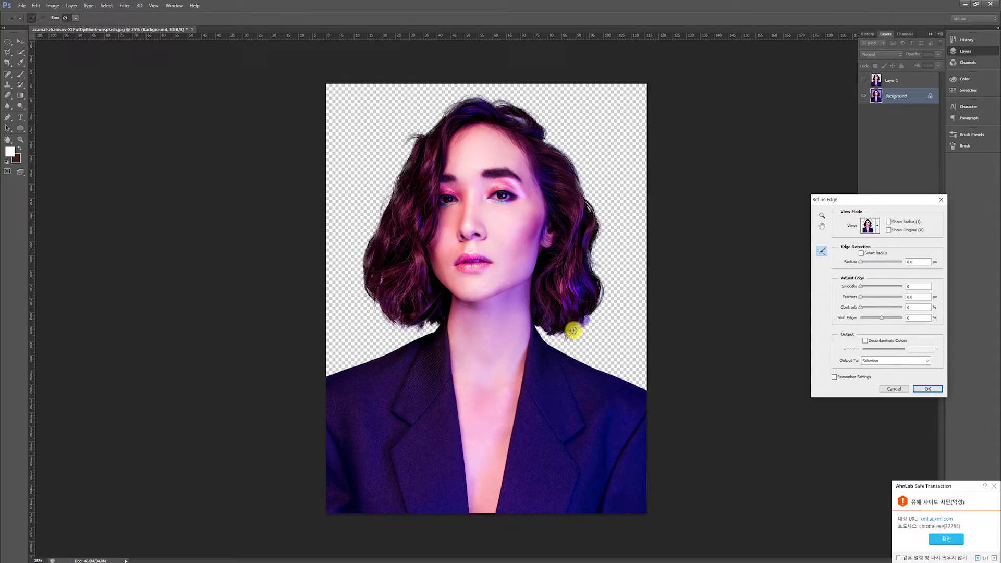
pyautogui.moveTo(574, 329); pyautogui.dragTo(559, 340)
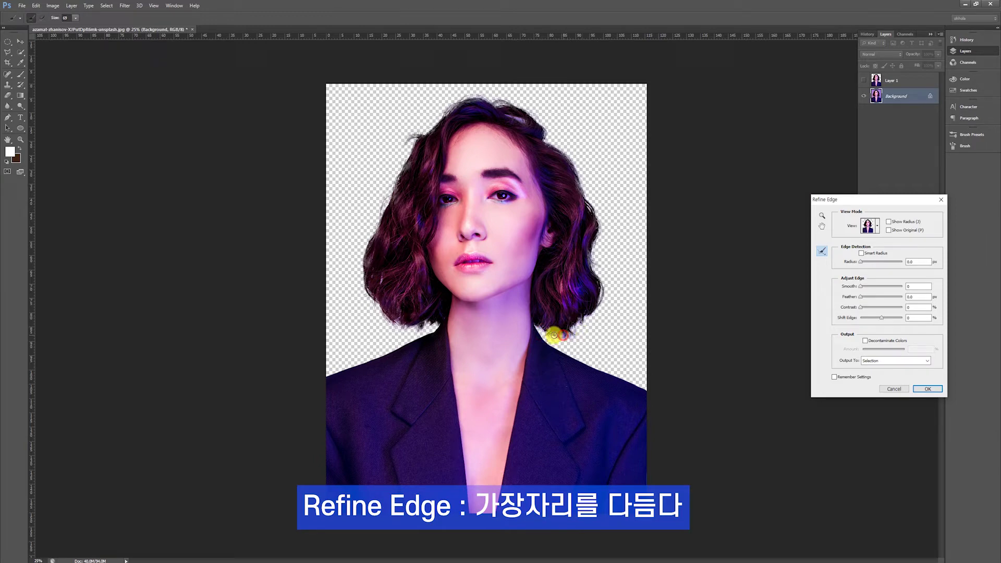
pyautogui.moveTo(570, 339); pyautogui.dragTo(587, 309)
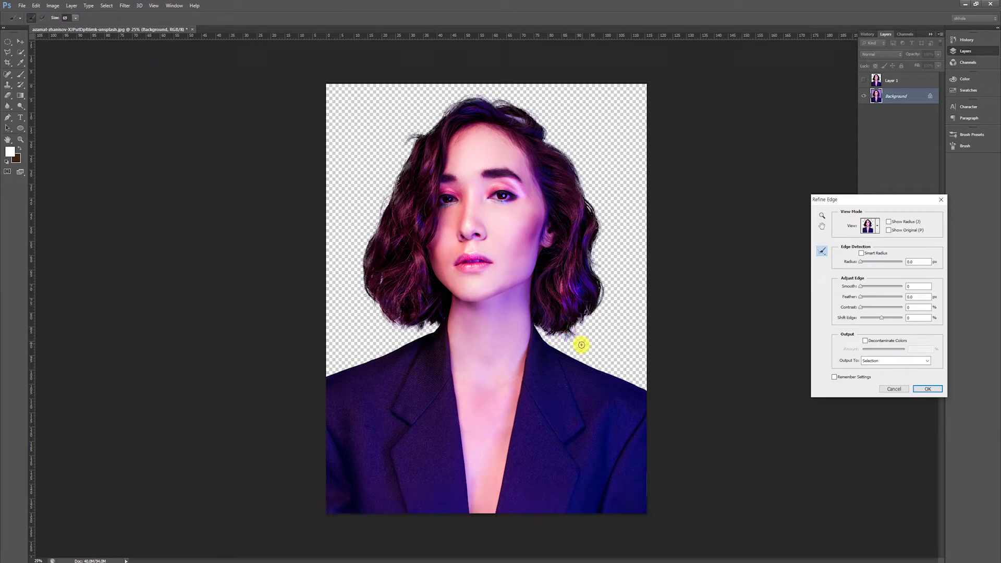
# Refine the right hair edge further to bring back more loose strands
pyautogui.moveTo(580, 325); pyautogui.dragTo(592, 263)
pyautogui.moveTo(581, 325); pyautogui.dragTo(597, 264)
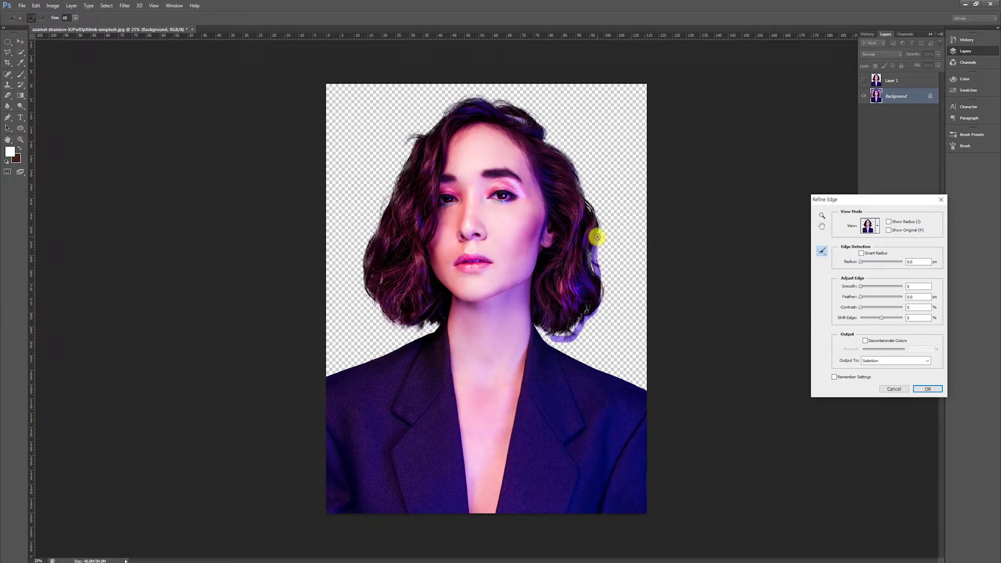
pyautogui.moveTo(601, 291)
pyautogui.mouseDown()
pyautogui.moveTo(590, 200)
pyautogui.moveTo(594, 247)
pyautogui.moveTo(611, 271)
pyautogui.moveTo(607, 300)
pyautogui.mouseUp()
pyautogui.moveTo(597, 260)
pyautogui.mouseDown()
pyautogui.moveTo(608, 290)
pyautogui.moveTo(603, 263)
pyautogui.mouseUp()
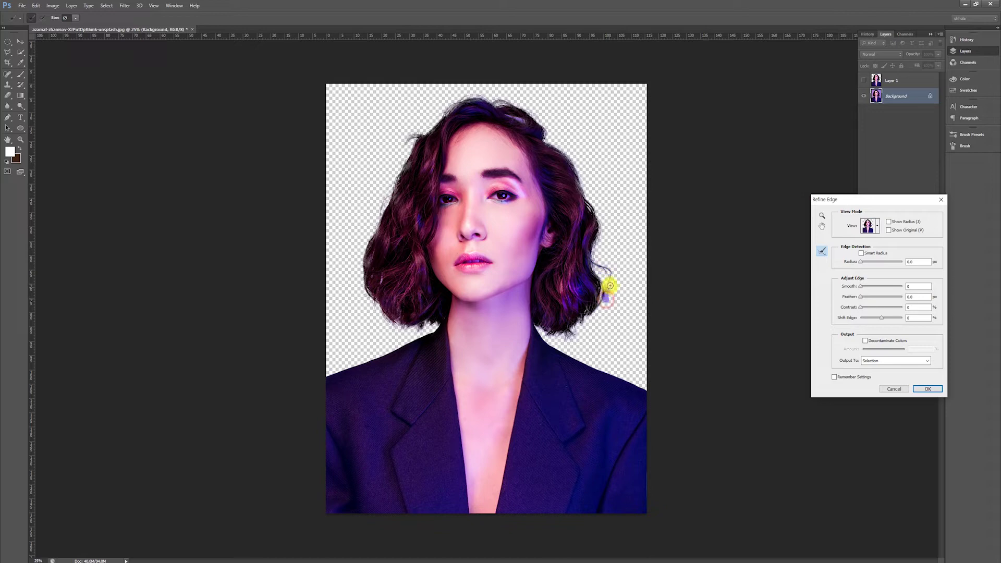
pyautogui.moveTo(609, 269); pyautogui.dragTo(600, 300)
pyautogui.moveTo(616, 307); pyautogui.dragTo(619, 311)
# Refine the lower-left hair edge and extend the refinement up the left side
pyautogui.moveTo(380, 313)
pyautogui.mouseDown()
pyautogui.moveTo(364, 297)
pyautogui.moveTo(368, 252)
pyautogui.moveTo(362, 272)
pyautogui.mouseUp()
pyautogui.moveTo(369, 230); pyautogui.dragTo(365, 282)
pyautogui.moveTo(381, 205)
pyautogui.mouseDown()
pyautogui.moveTo(402, 142)
pyautogui.moveTo(431, 127)
pyautogui.moveTo(391, 179)
pyautogui.moveTo(435, 138)
pyautogui.moveTo(449, 105)
pyautogui.moveTo(440, 110)
pyautogui.moveTo(458, 103)
pyautogui.mouseUp()
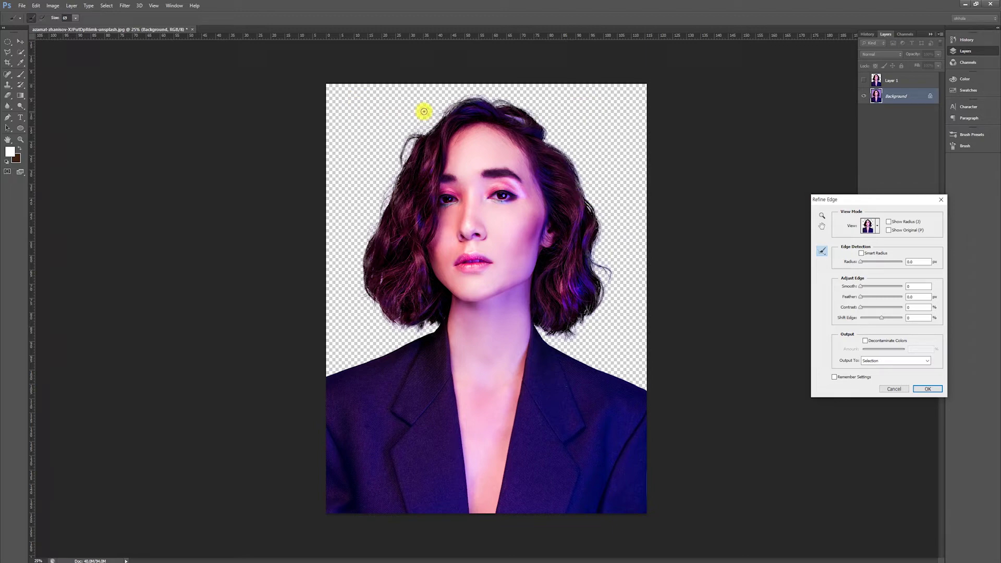
pyautogui.click(43, 20)
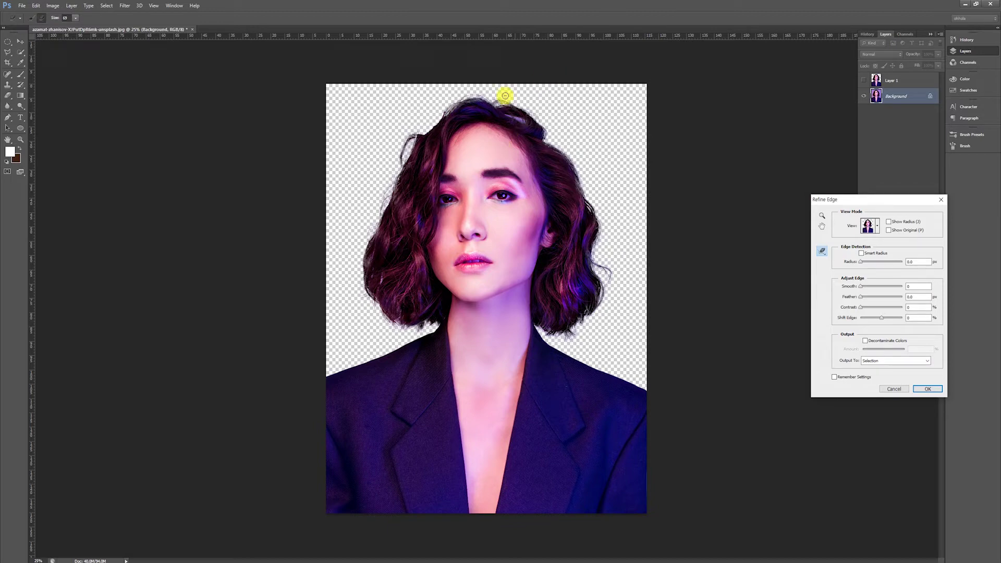
# Erase stray refinement at the top-left hair, then refine the crown edges with Refine Radius
pyautogui.moveTo(419, 135); pyautogui.dragTo(400, 184)
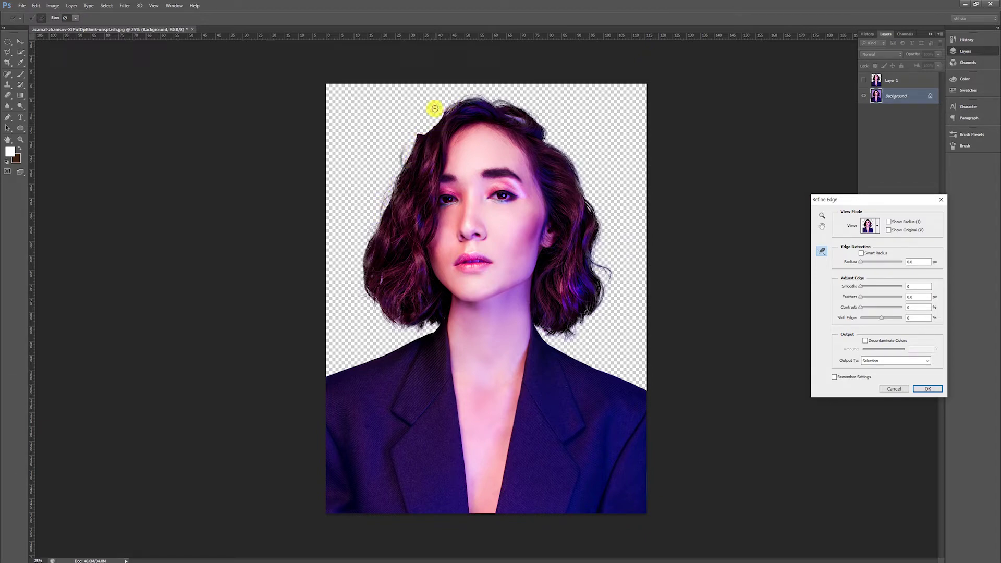
pyautogui.click(32, 18)
pyautogui.moveTo(441, 108); pyautogui.dragTo(429, 121)
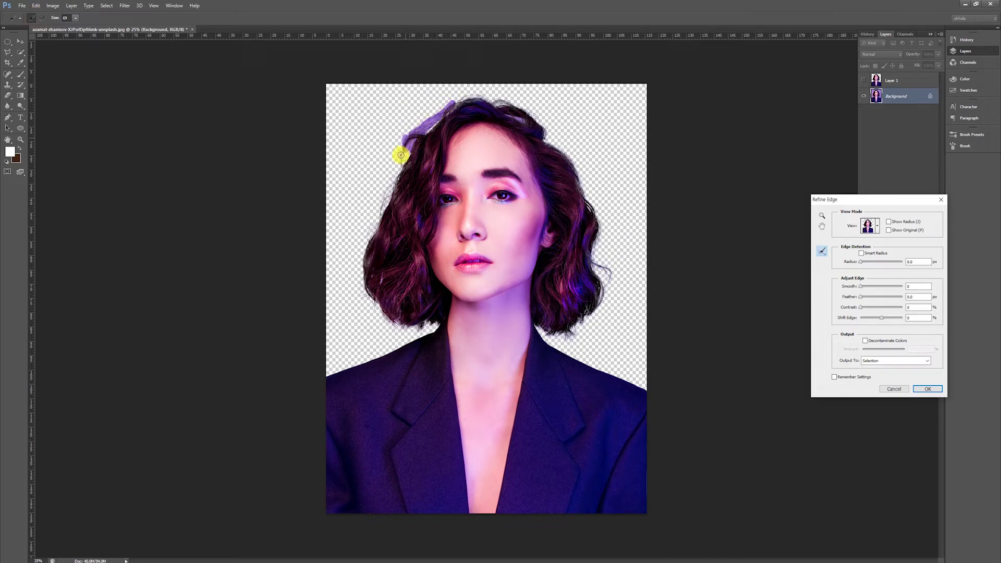
pyautogui.moveTo(403, 164); pyautogui.dragTo(417, 139)
pyautogui.moveTo(438, 116)
pyautogui.mouseDown()
pyautogui.moveTo(423, 134)
pyautogui.moveTo(451, 104)
pyautogui.mouseUp()
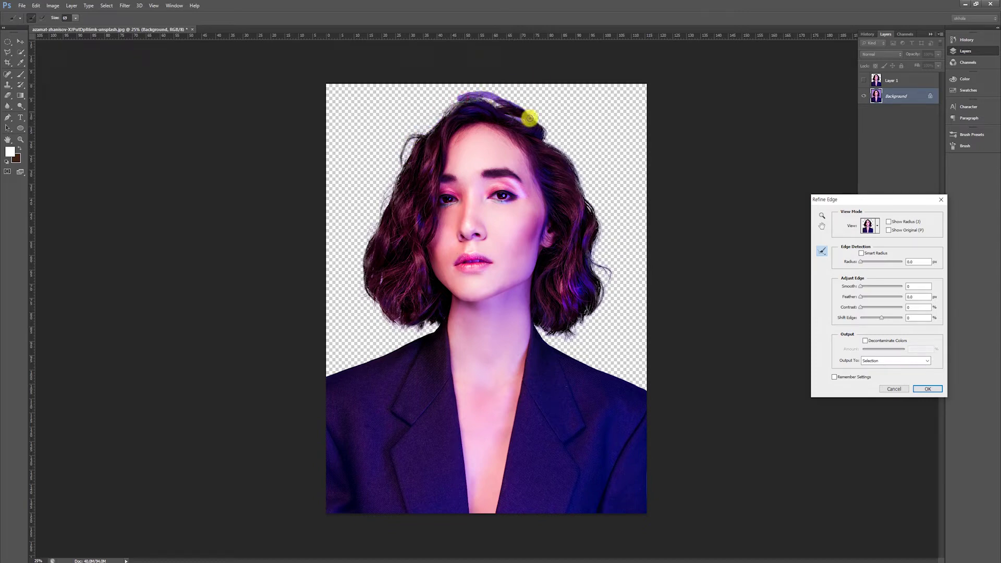
pyautogui.moveTo(476, 94); pyautogui.dragTo(514, 111)
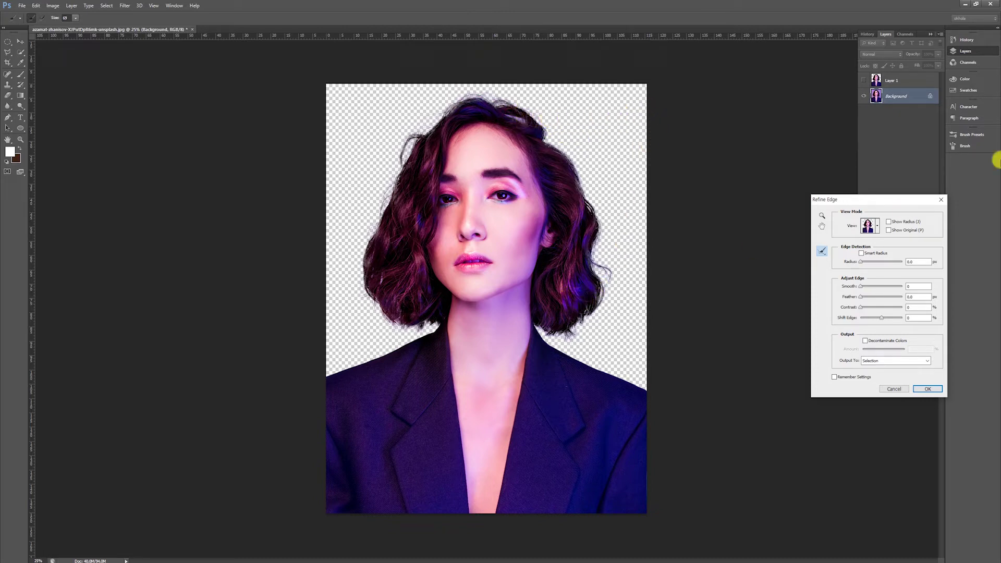
# Preview the cut-out On White, apply the refined edge, and copy the woman to Layer 2
pyautogui.click(878, 226)
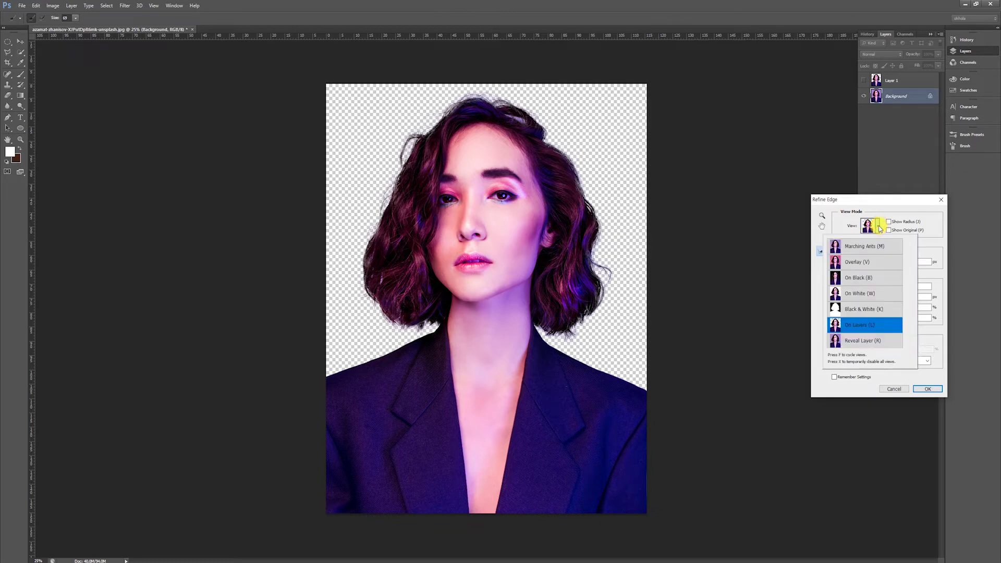
pyautogui.click(851, 298)
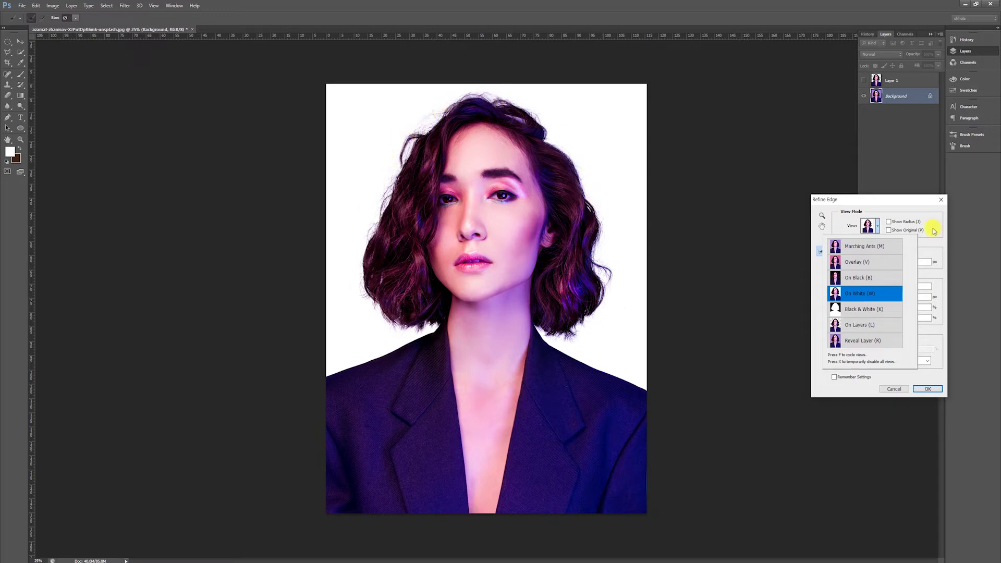
pyautogui.click(927, 382)
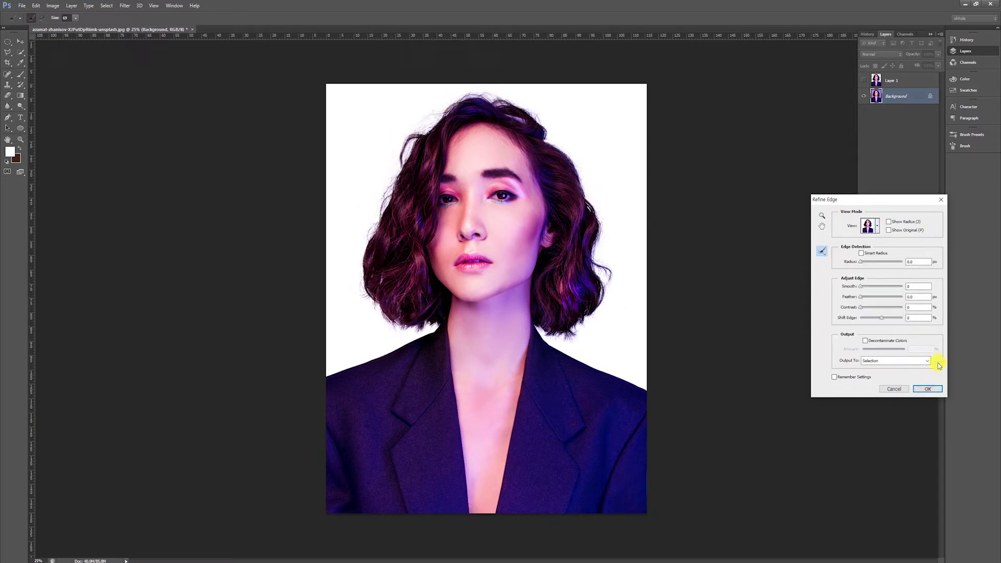
pyautogui.click(930, 390)
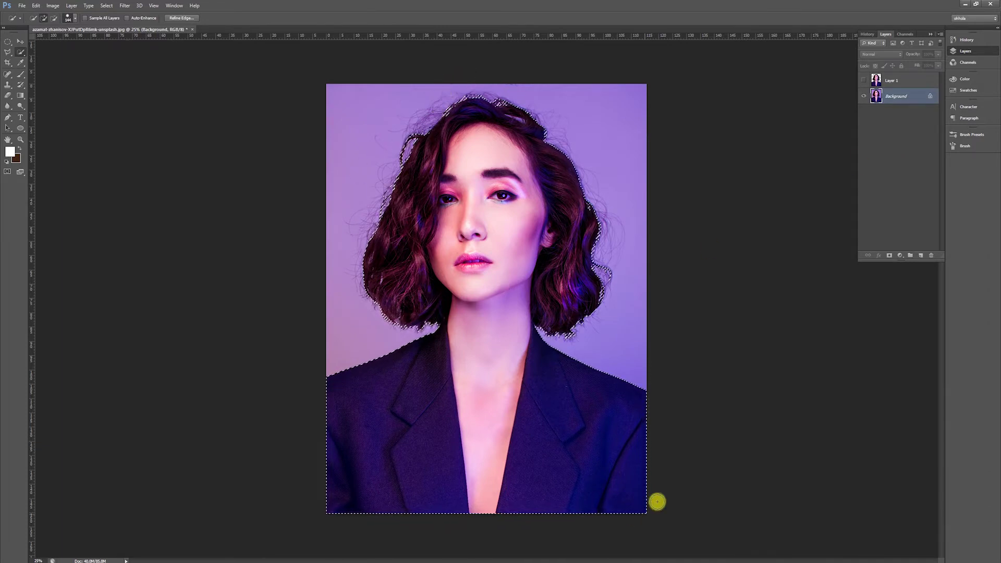
pyautogui.hotkey('ctrl', 'j')
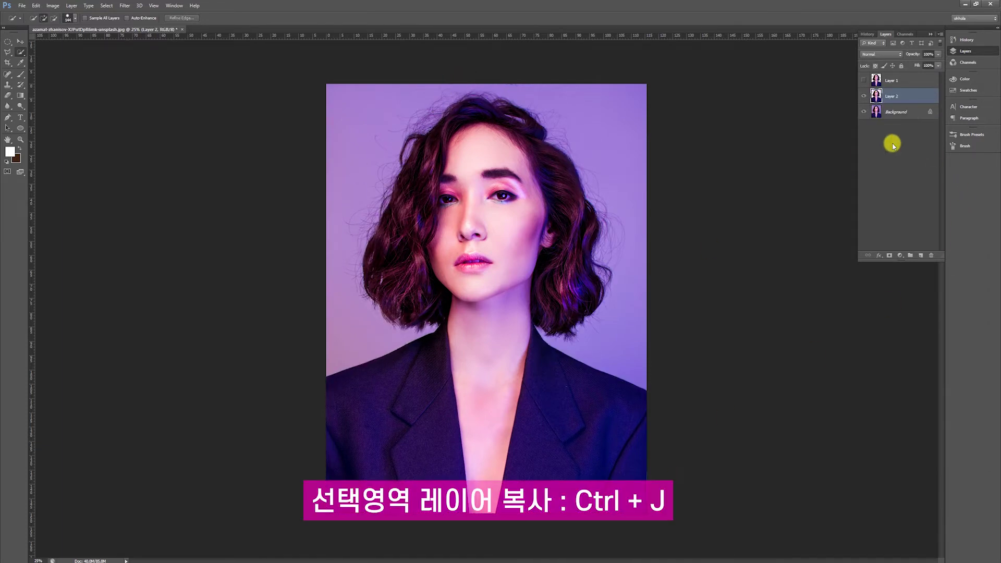
# Hide Background and add a new Layer 3 below Layer 2, filled with white
pyautogui.click(864, 112)
pyautogui.click(864, 111)
pyautogui.click(863, 112)
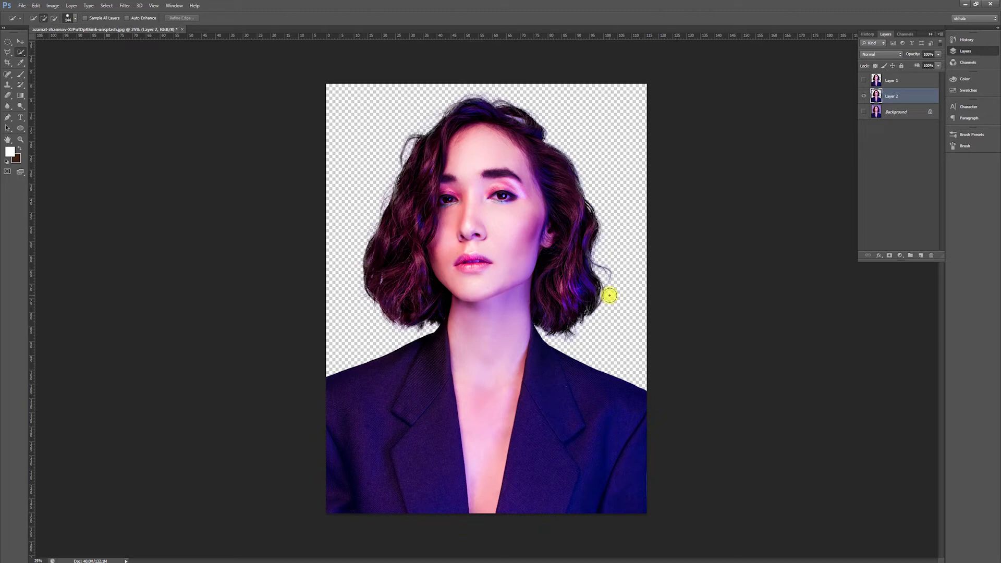
pyautogui.click(921, 256)
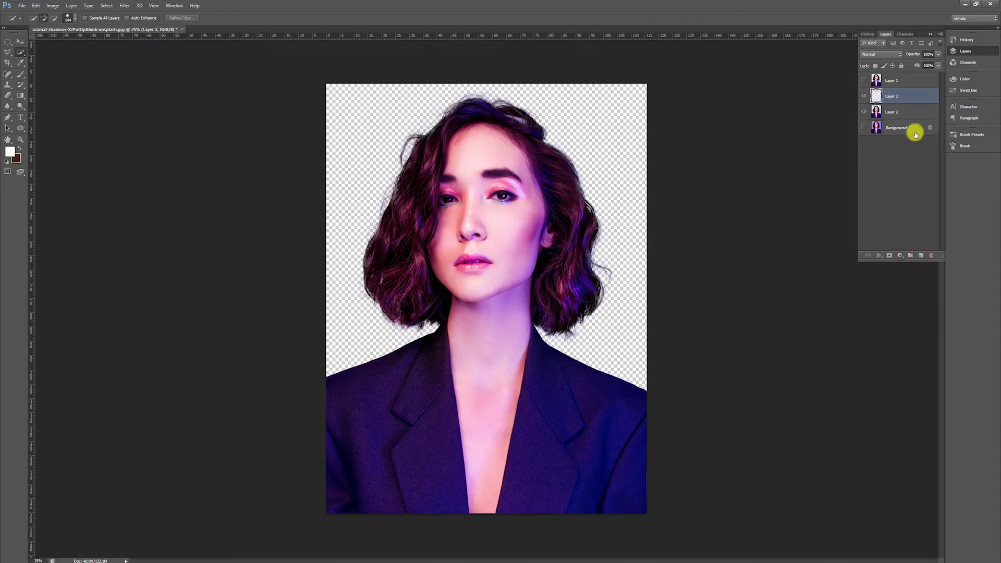
pyautogui.moveTo(915, 98); pyautogui.dragTo(915, 115)
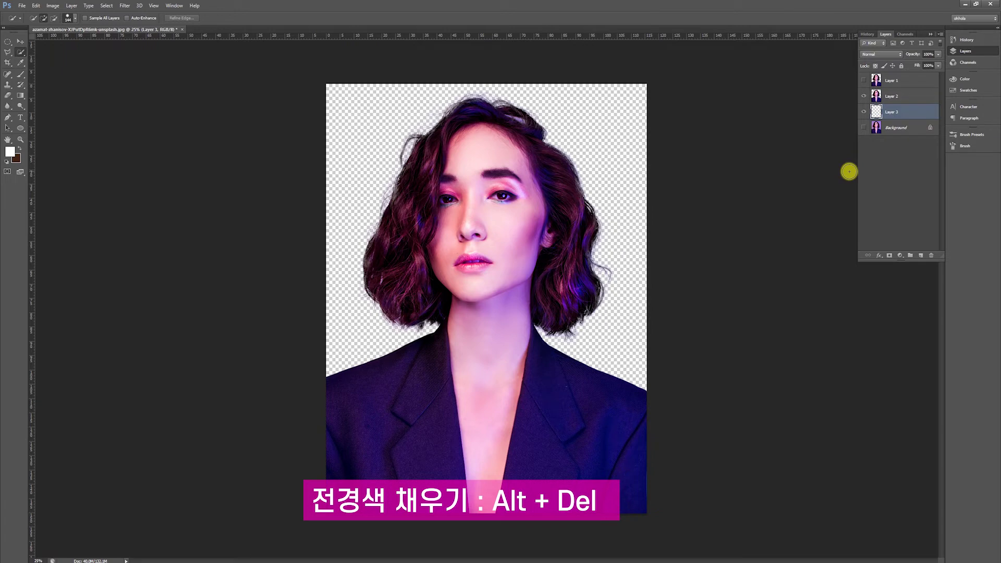
pyautogui.hotkey('alt', 'Delete')
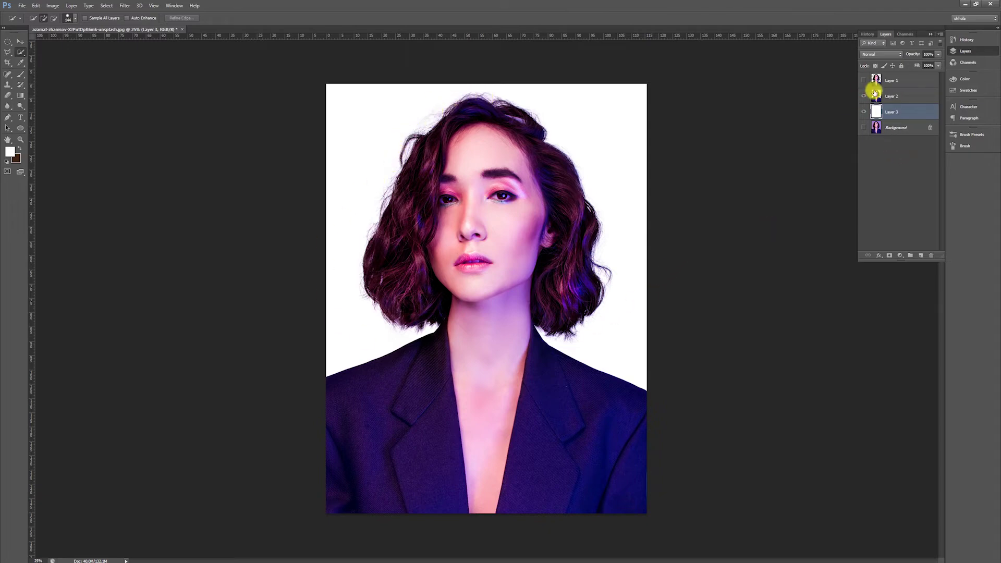
# Fill Layer 3 with light cyan, then hide Layer 2 and show Background
pyautogui.click(273, 115)
pyautogui.click(372, 103)
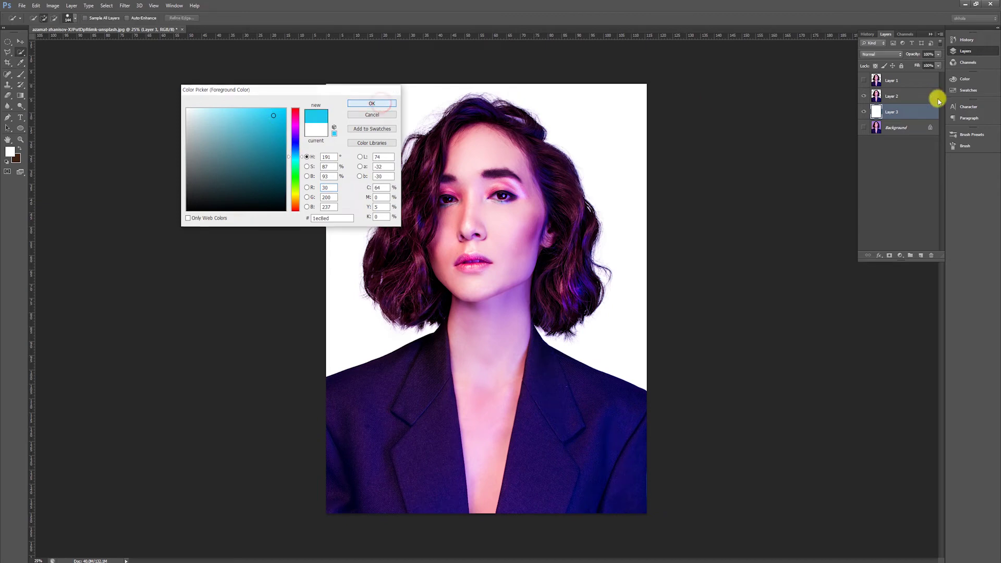
pyautogui.hotkey('alt', 'Delete')
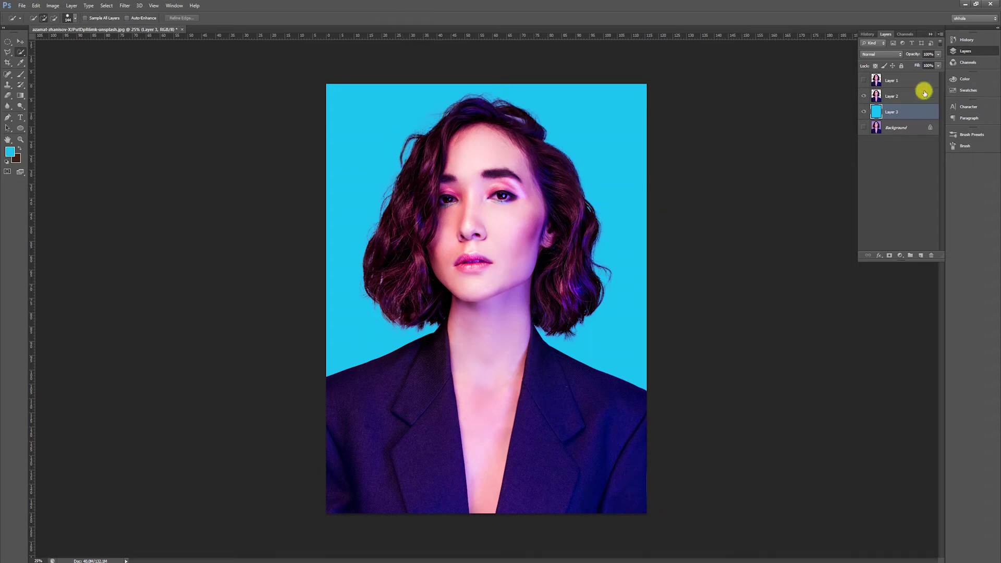
pyautogui.click(864, 96)
pyautogui.click(864, 128)
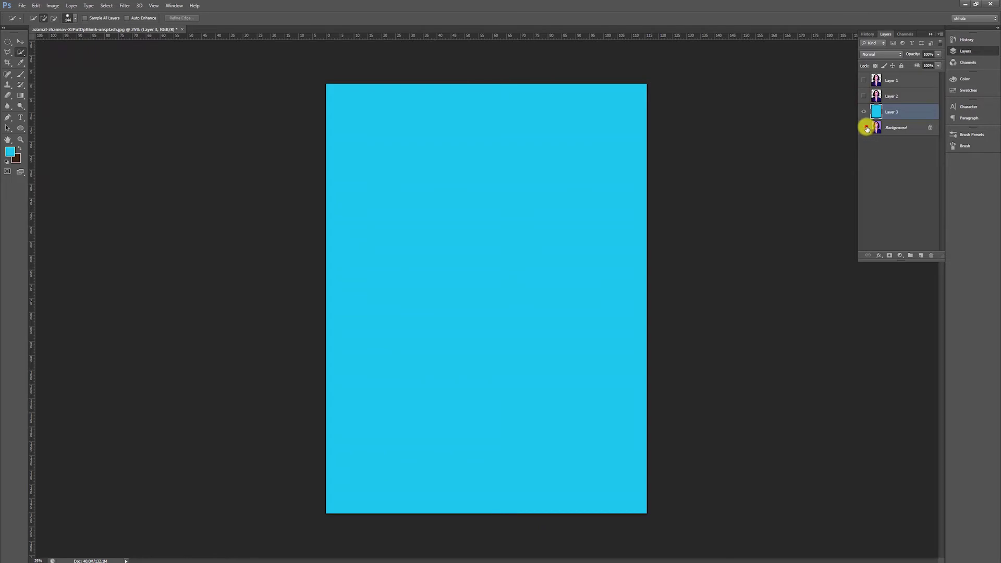
# Show the earlier Layer 1 cut-out, then hide it and show refined Layer 2
pyautogui.click(903, 130)
pyautogui.click(865, 81)
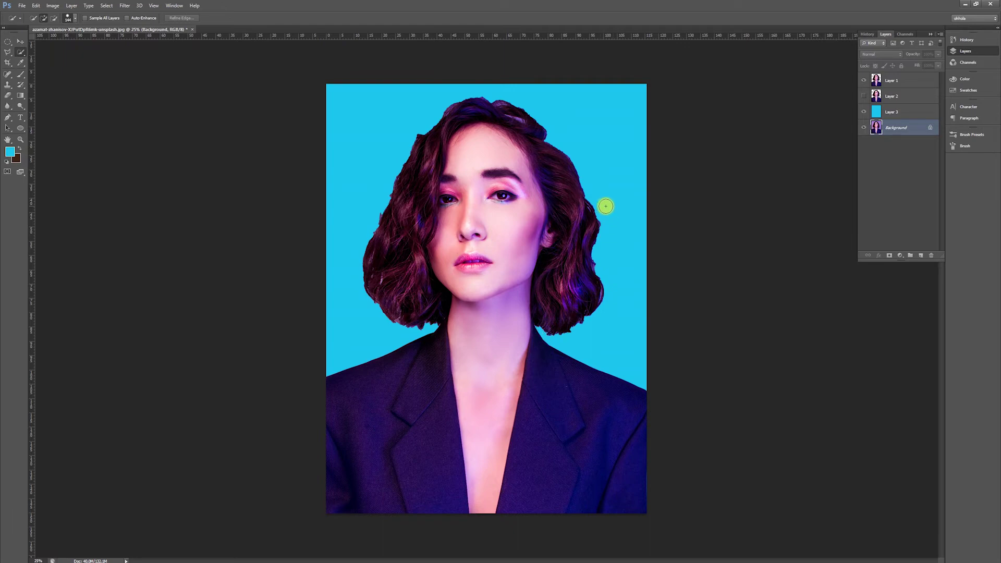
pyautogui.click(863, 80)
pyautogui.click(864, 96)
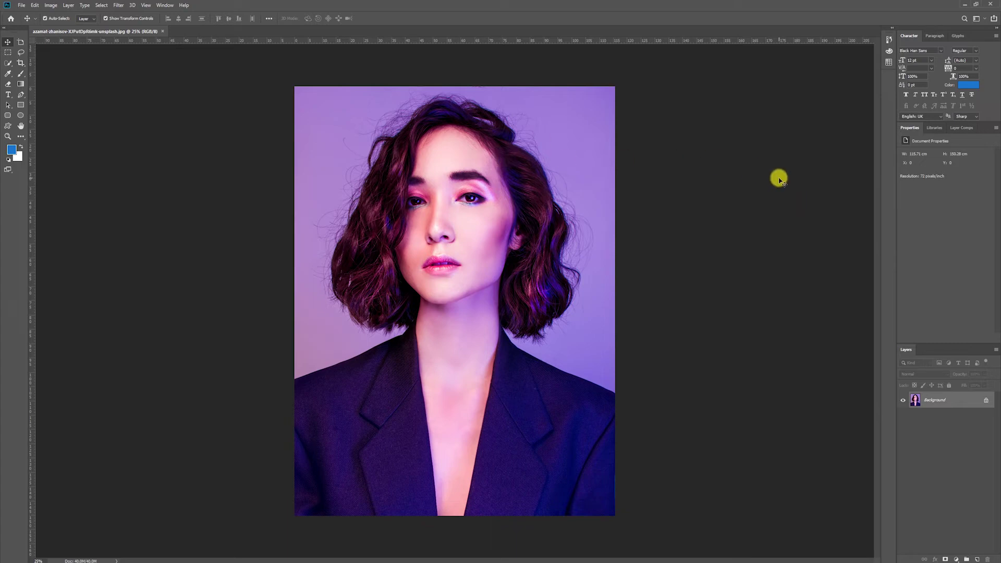
# Try Select Subject on the purple-background portrait with the Quick Selection Tool, then deselect it
pyautogui.click(8, 65)
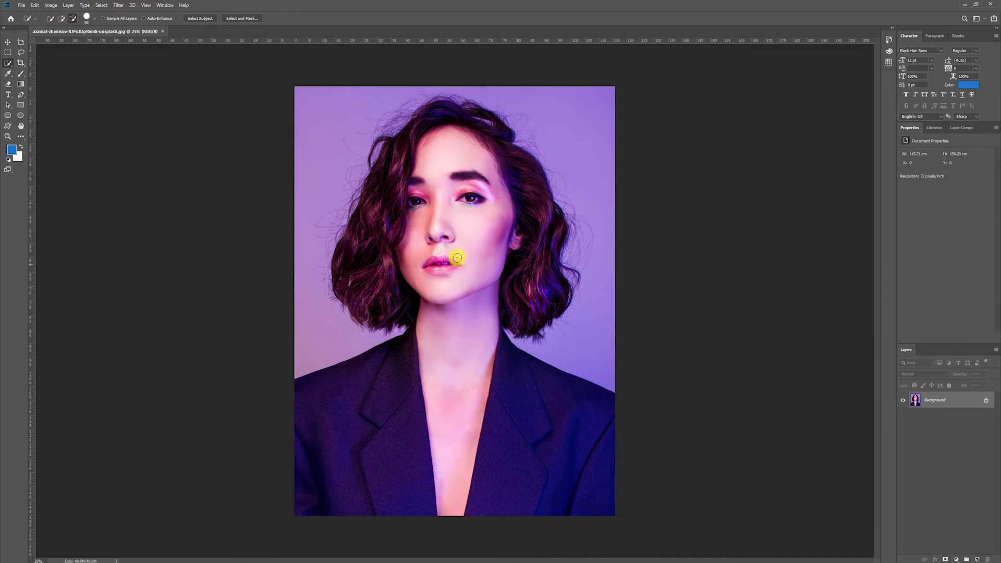
pyautogui.rightClick(10, 63)
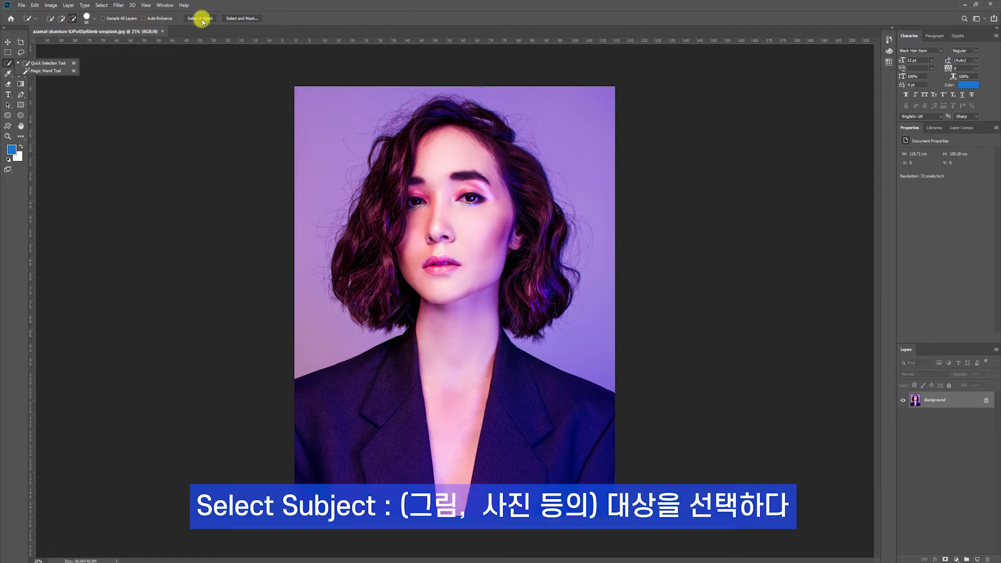
pyautogui.click(201, 20)
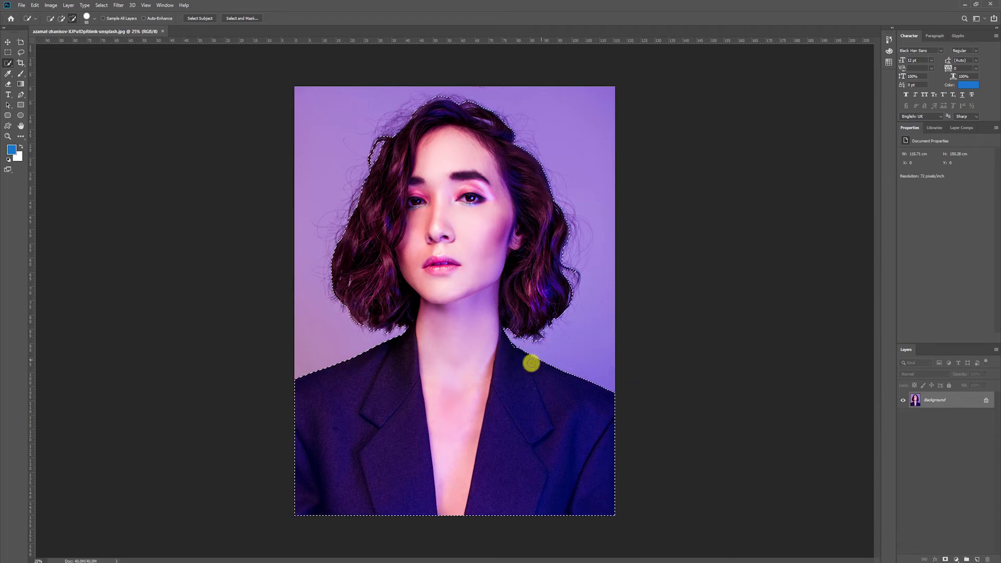
pyautogui.press('alt')
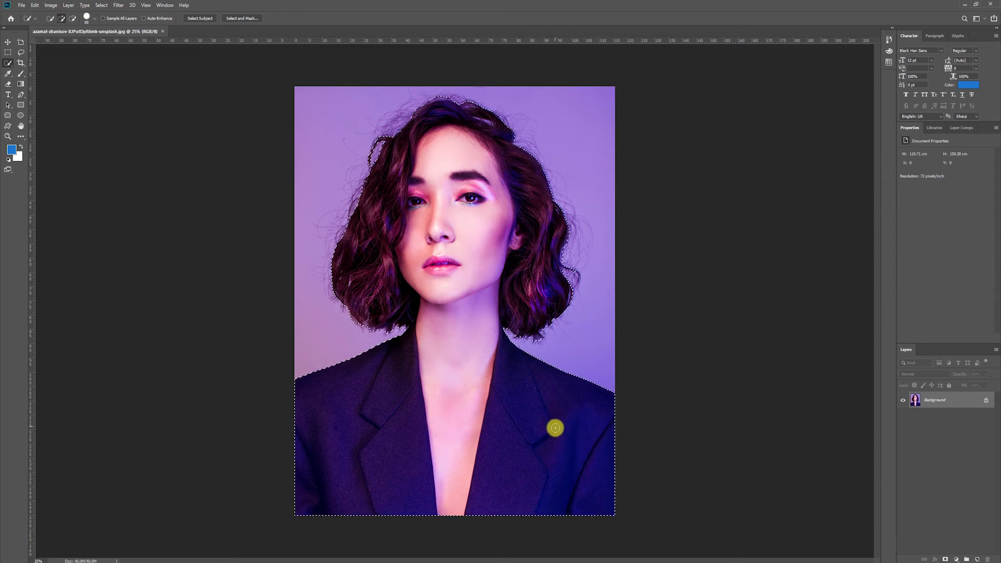
pyautogui.hotkey('ctrl', 'd')
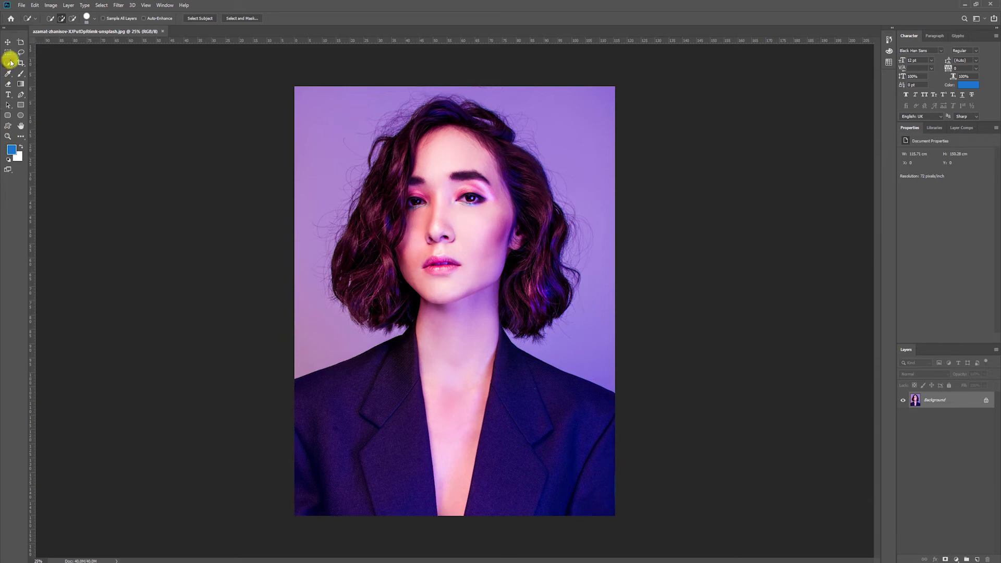
pyautogui.rightClick(10, 62)
# Quick-select the woman by painting from her cheek over her hair and head, then enter Select and Mask
pyautogui.click(47, 63)
pyautogui.moveTo(487, 226)
pyautogui.mouseDown()
pyautogui.moveTo(443, 245)
pyautogui.moveTo(312, 406)
pyautogui.moveTo(514, 322)
pyautogui.moveTo(534, 323)
pyautogui.mouseUp()
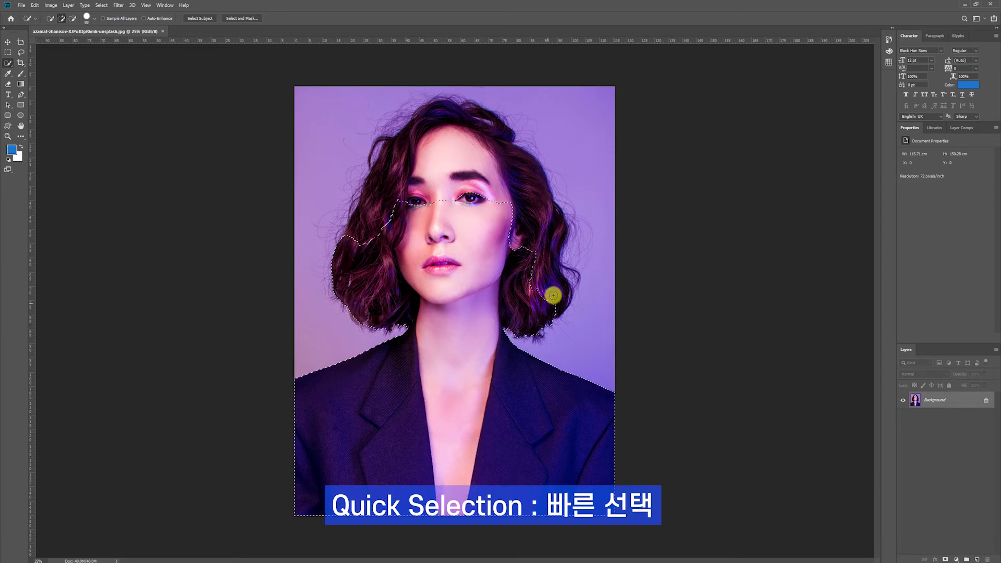
pyautogui.moveTo(550, 254); pyautogui.dragTo(420, 157)
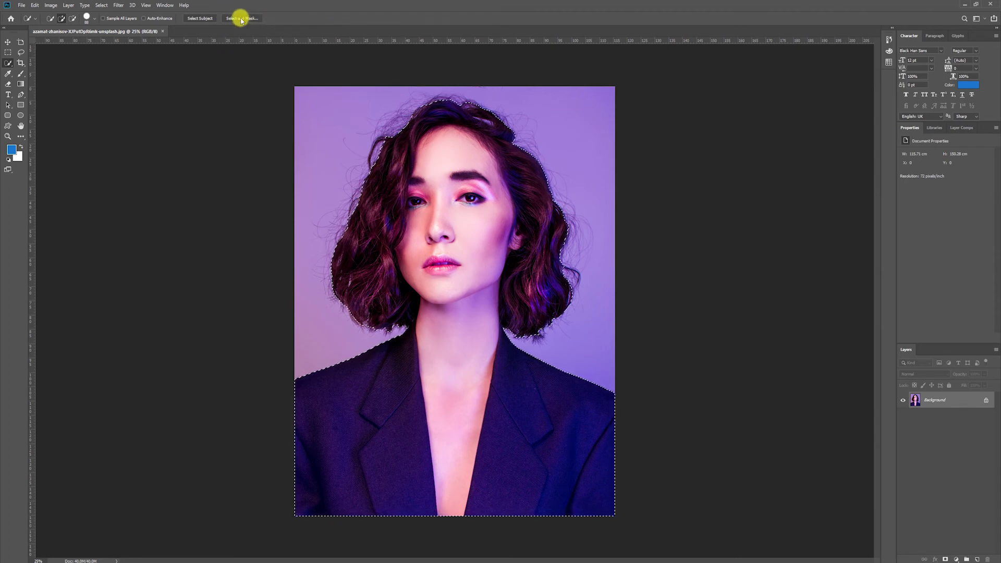
pyautogui.click(247, 20)
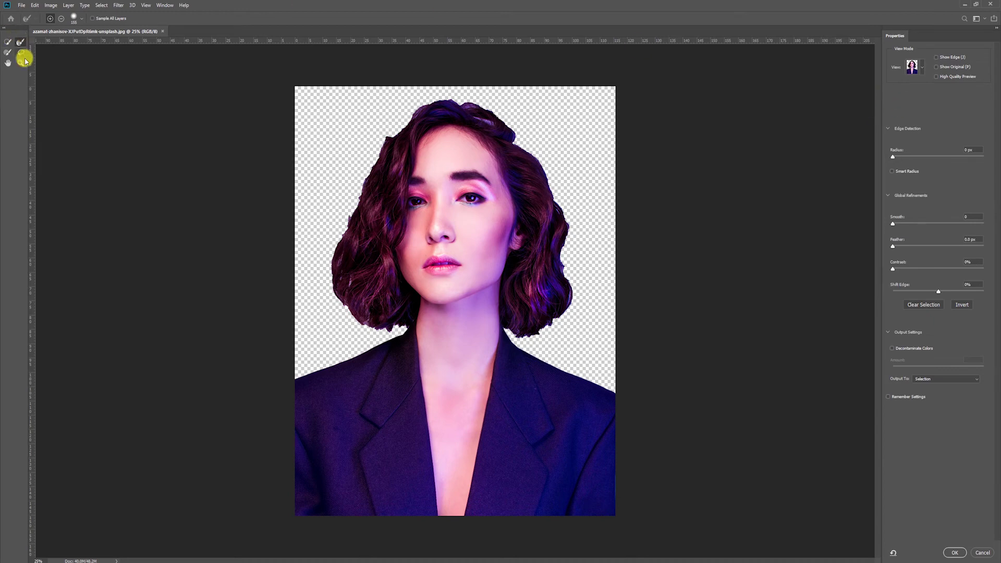
# Move the Select and Mask tool strip beside the image and pick the Refine Edge Brush
pyautogui.moveTo(11, 36)
pyautogui.mouseDown()
pyautogui.moveTo(830, 80)
pyautogui.moveTo(875, 51)
pyautogui.mouseUp()
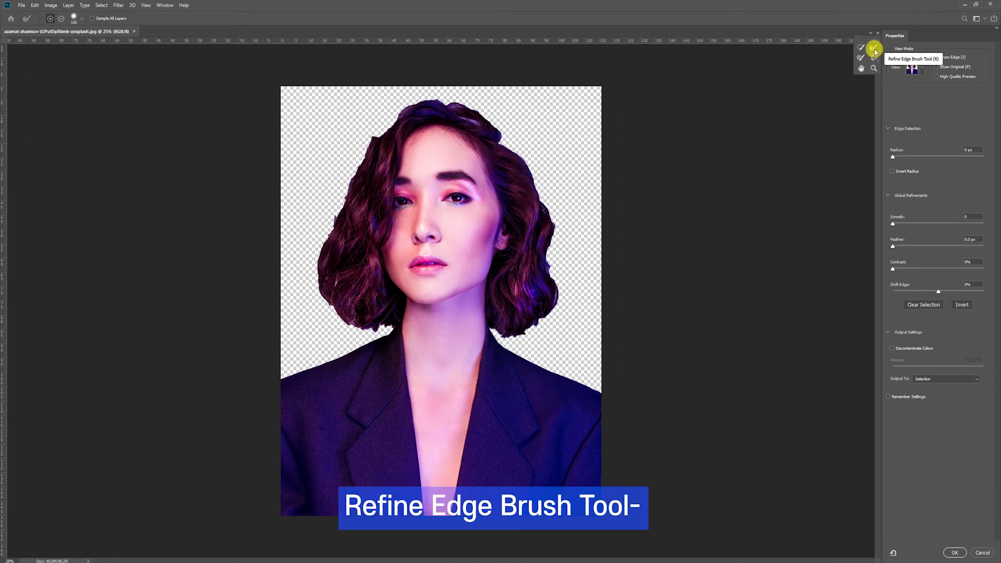
pyautogui.click(874, 50)
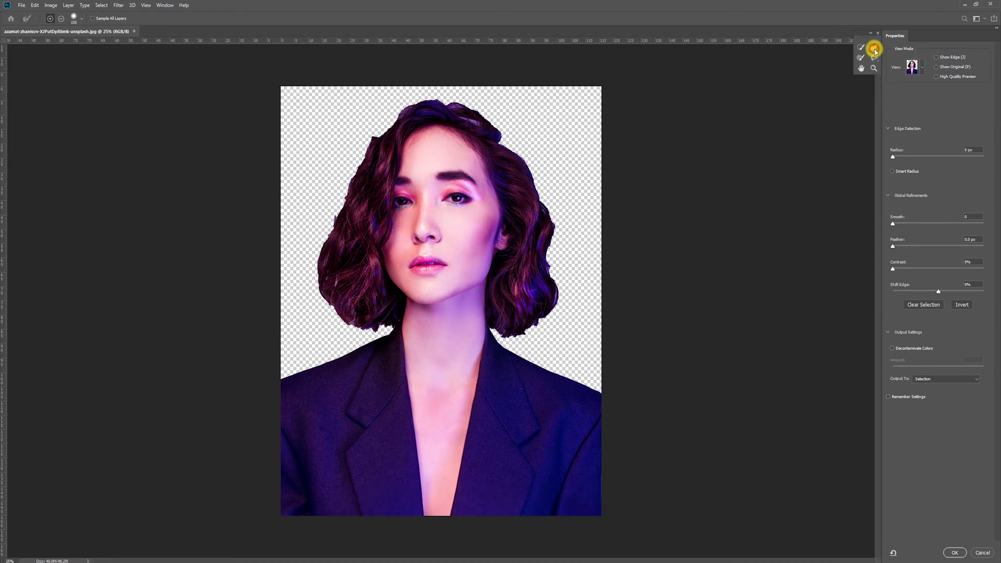
# Brush the right, crown and left hair edges to recover the woman's wispy strands
pyautogui.moveTo(497, 139); pyautogui.dragTo(519, 155)
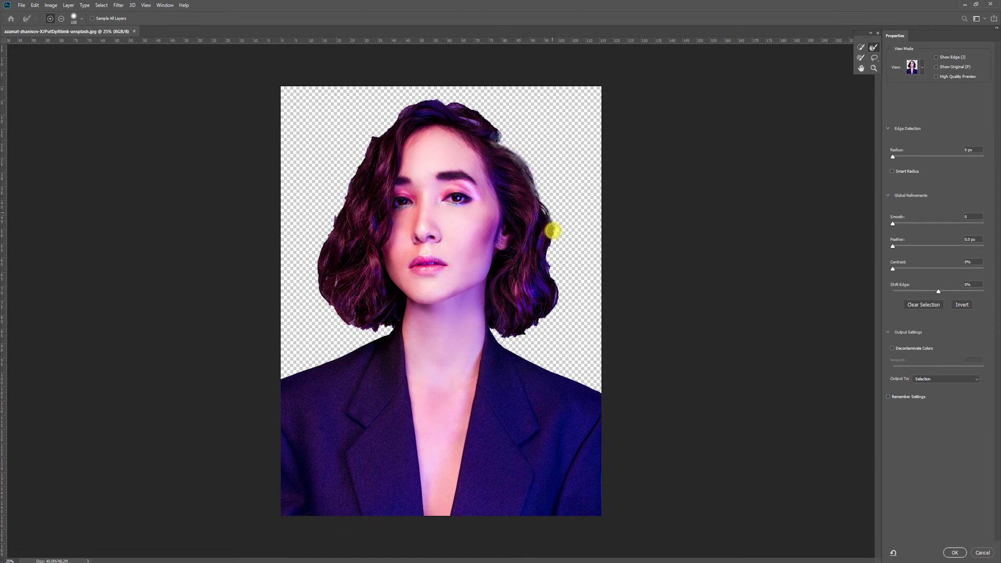
pyautogui.moveTo(553, 221)
pyautogui.mouseDown()
pyautogui.moveTo(549, 315)
pyautogui.moveTo(499, 338)
pyautogui.mouseUp()
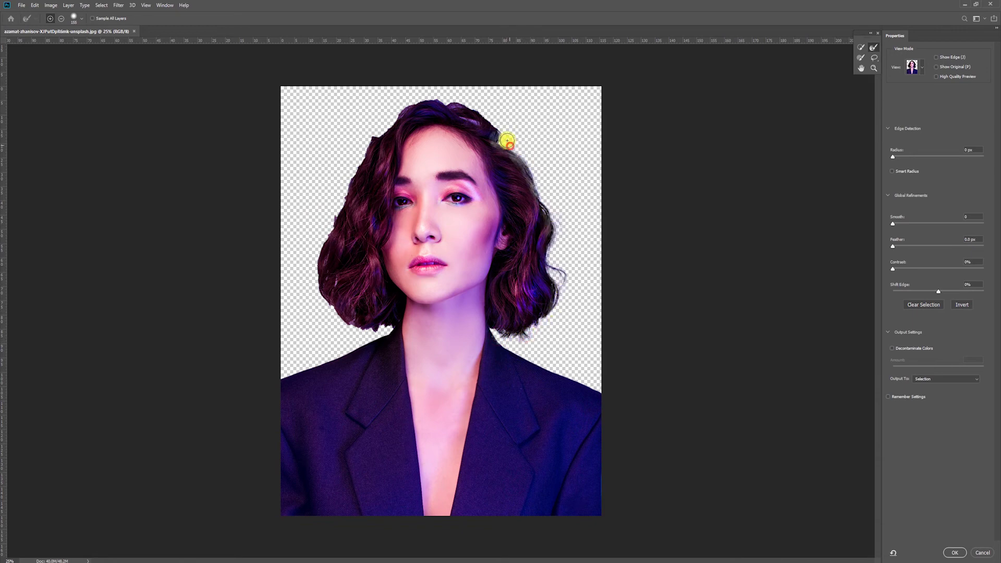
pyautogui.moveTo(455, 95); pyautogui.dragTo(391, 115)
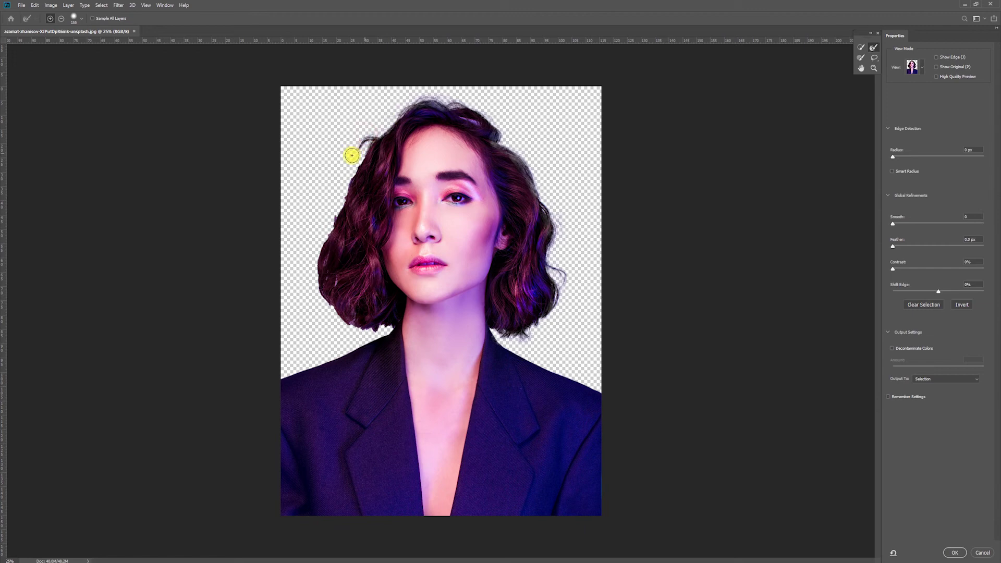
pyautogui.moveTo(347, 164)
pyautogui.mouseDown()
pyautogui.moveTo(373, 134)
pyautogui.moveTo(348, 164)
pyautogui.mouseUp()
pyautogui.moveTo(341, 200); pyautogui.dragTo(359, 150)
pyautogui.moveTo(336, 190); pyautogui.dragTo(316, 252)
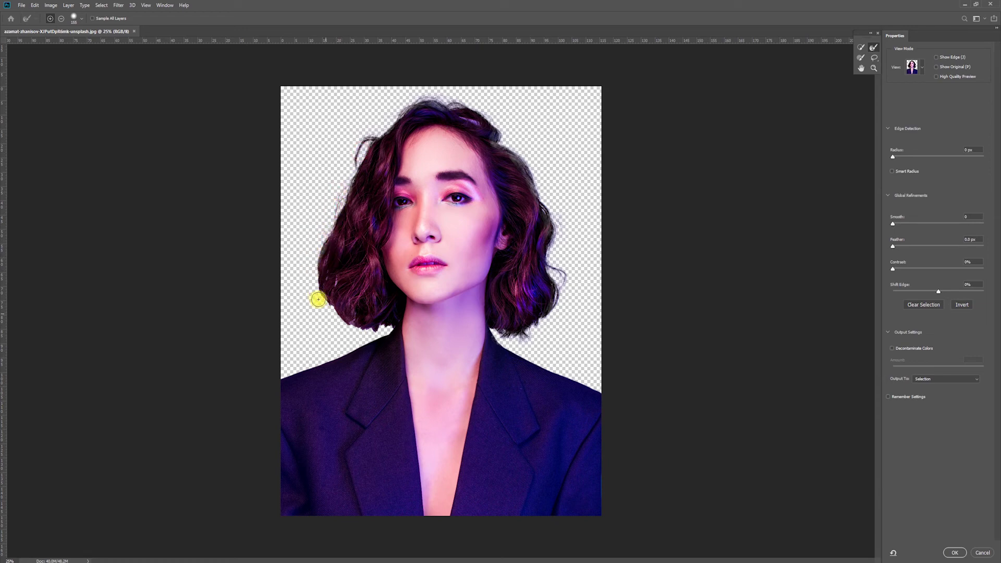
pyautogui.moveTo(314, 280)
pyautogui.mouseDown()
pyautogui.moveTo(335, 325)
pyautogui.moveTo(381, 330)
pyautogui.moveTo(352, 329)
pyautogui.mouseUp()
pyautogui.moveTo(314, 280); pyautogui.dragTo(471, 121)
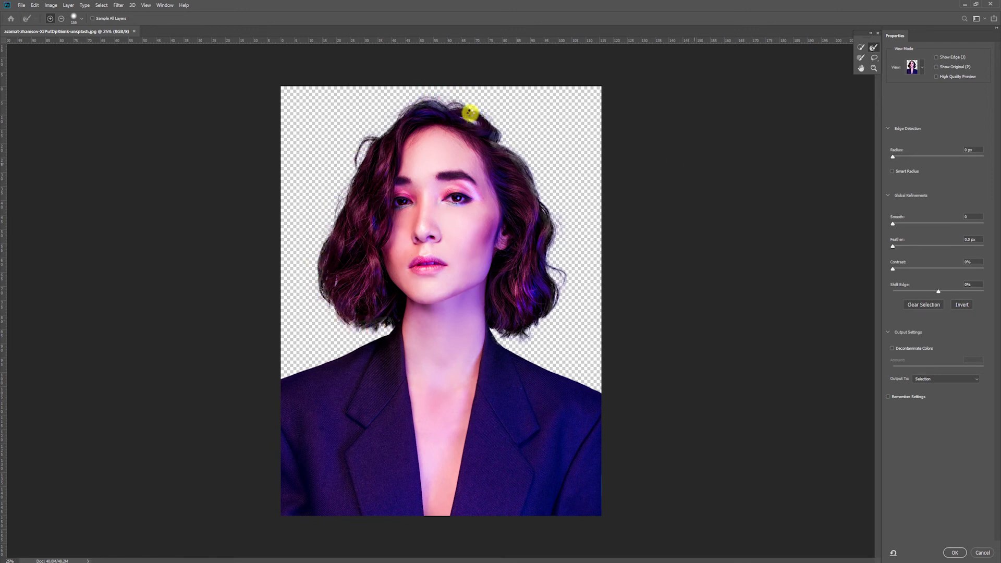
pyautogui.click(82, 19)
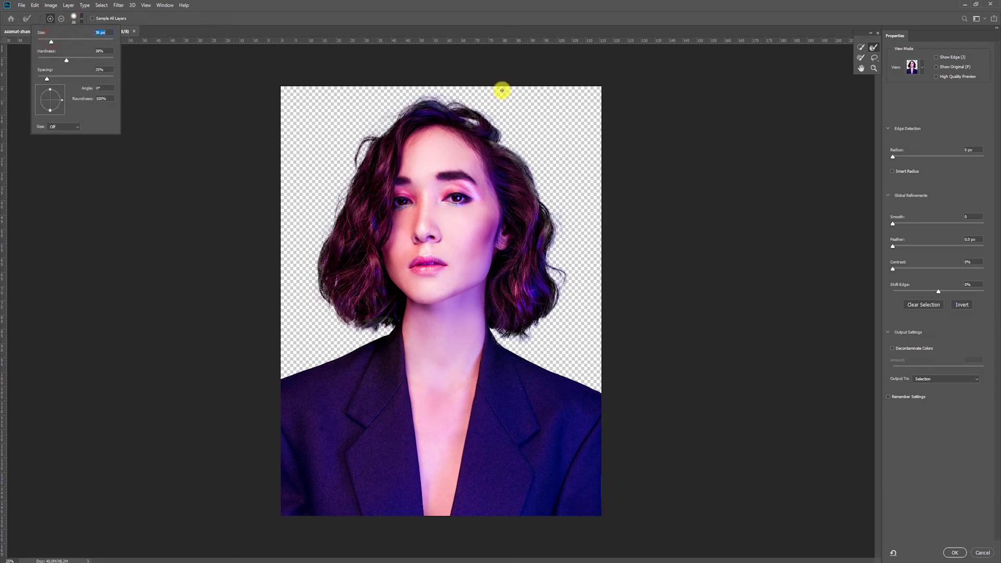
# With a 36 px brush, subtract then re-add along the crown, and apply the refined selection
pyautogui.click(461, 118)
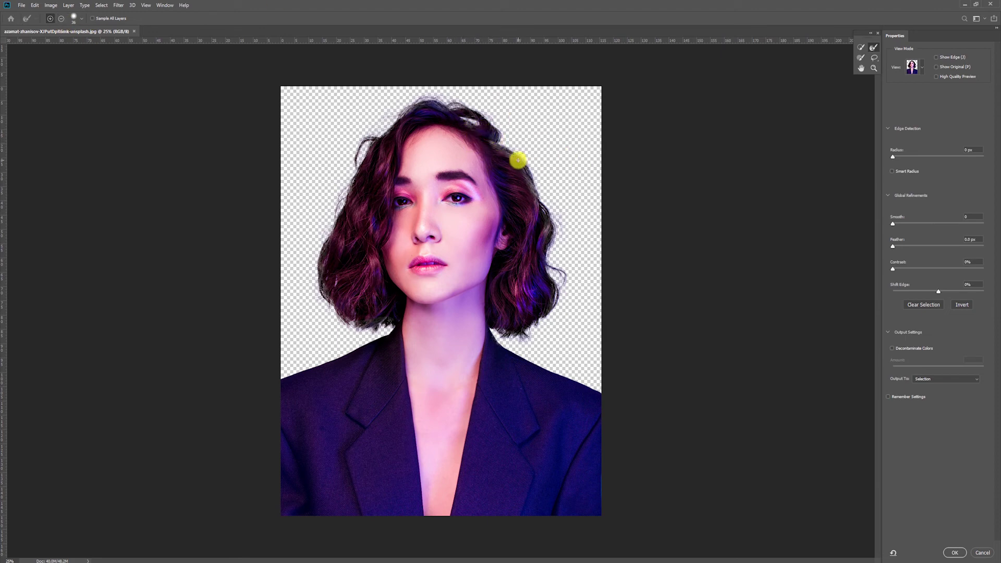
pyautogui.click(61, 18)
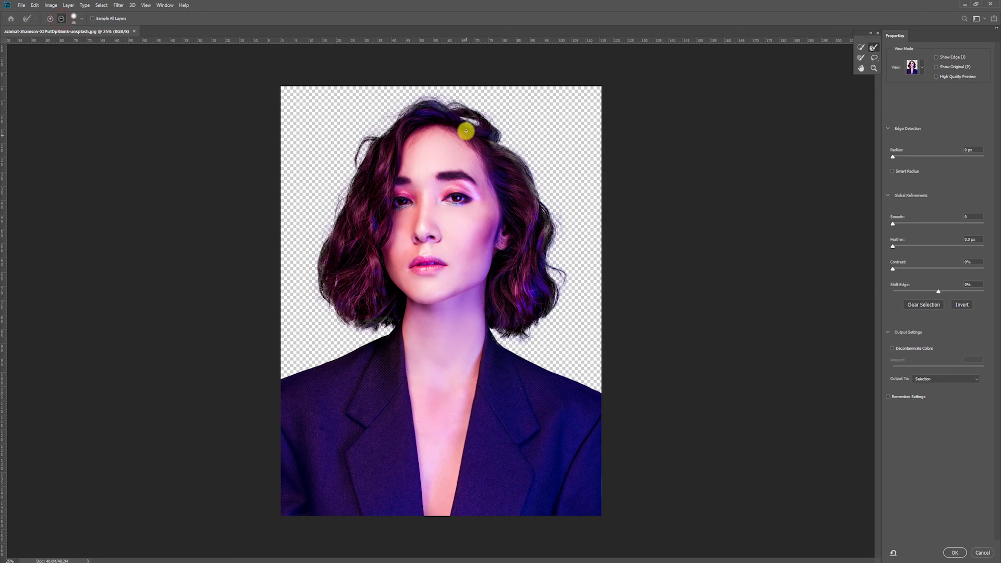
pyautogui.moveTo(469, 125)
pyautogui.mouseDown()
pyautogui.moveTo(509, 157)
pyautogui.moveTo(492, 147)
pyautogui.mouseUp()
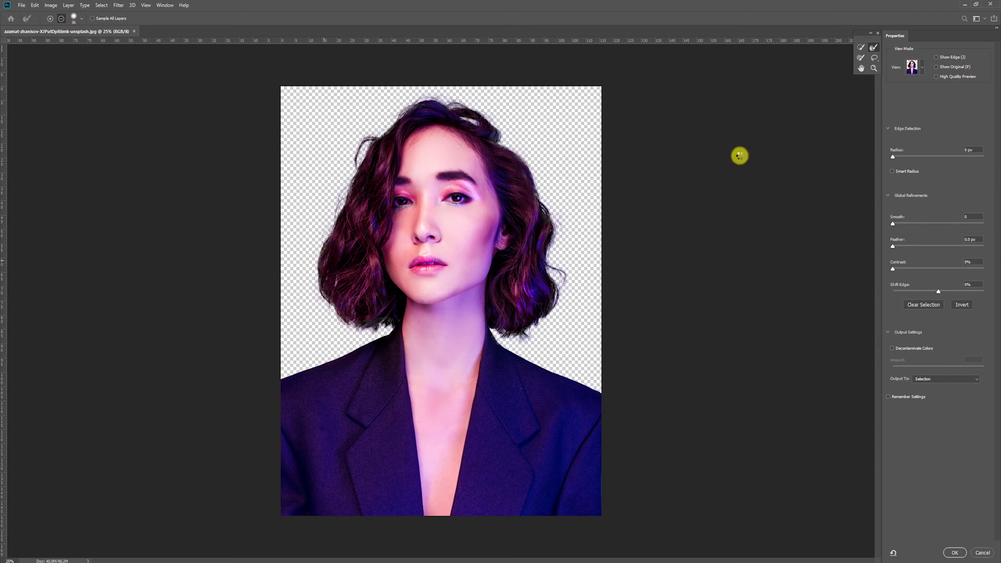
pyautogui.click(50, 18)
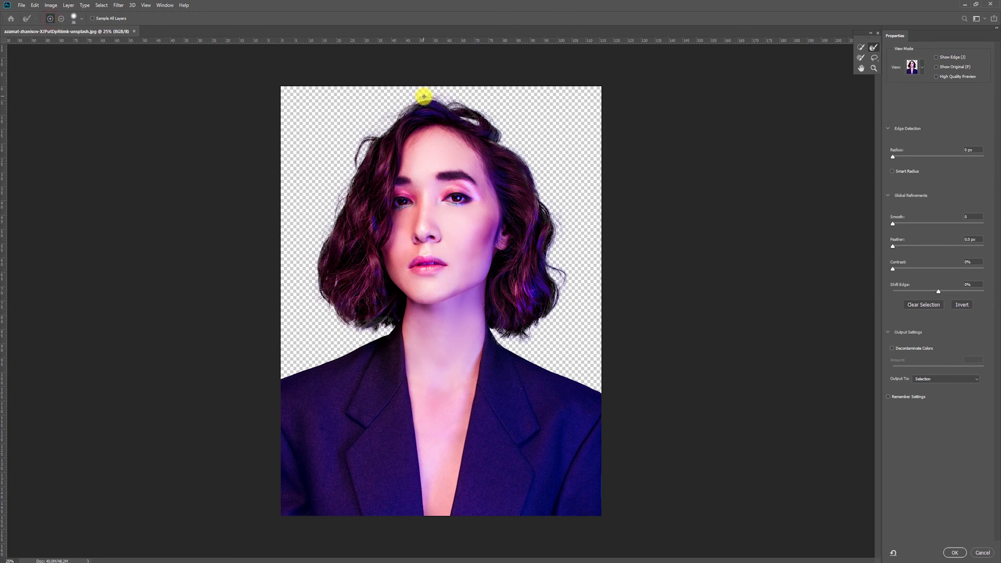
pyautogui.moveTo(422, 100); pyautogui.dragTo(424, 98)
pyautogui.click(955, 553)
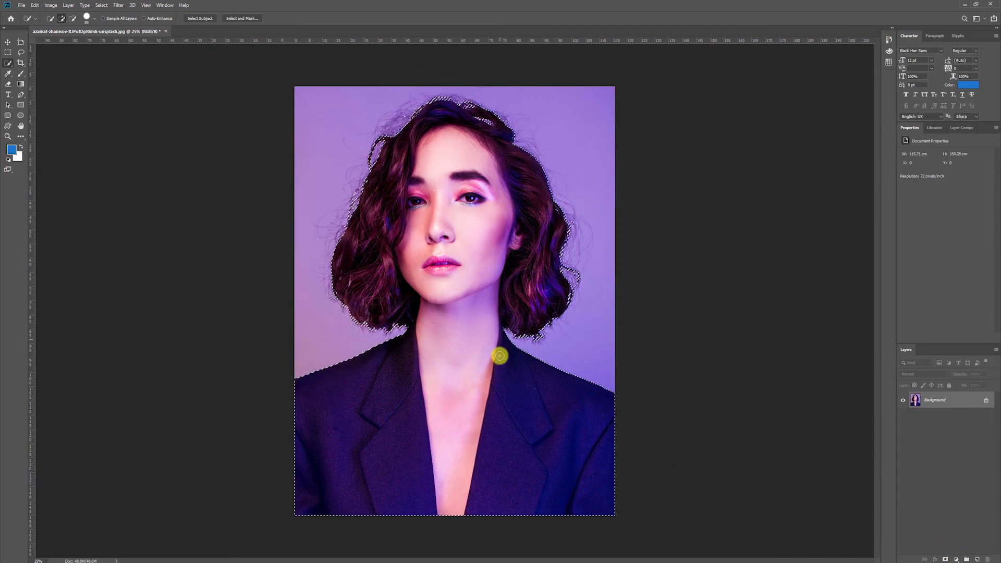
# Copy the woman to Layer 1, hide Background, and place a new empty Layer 2 beneath her
pyautogui.hotkey('ctrl', 'j')
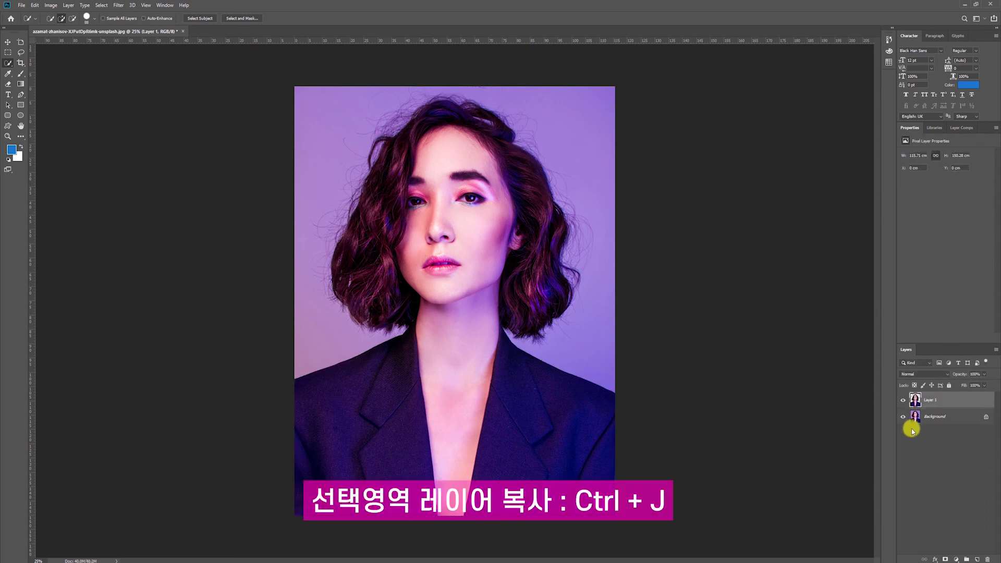
pyautogui.click(903, 416)
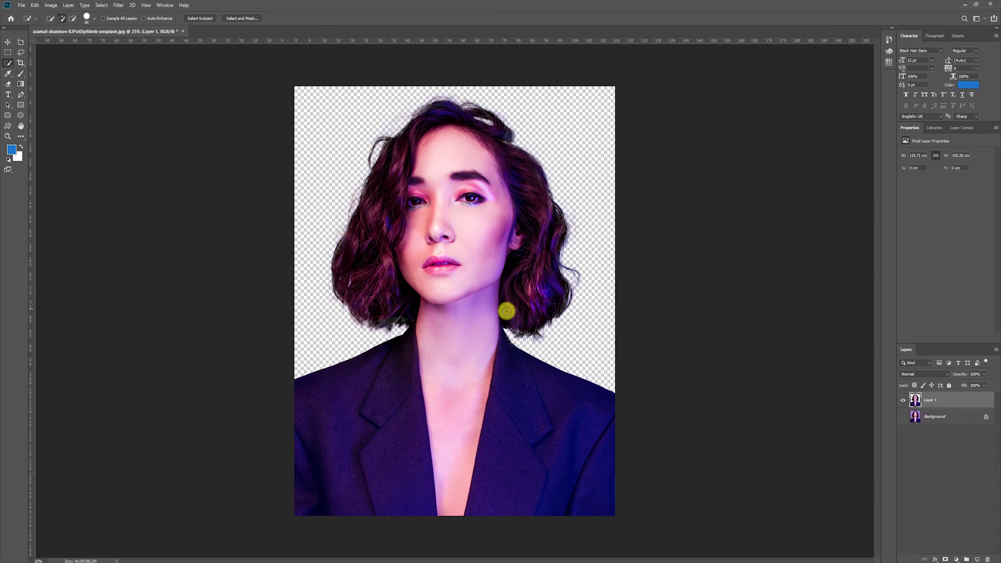
pyautogui.click(977, 559)
pyautogui.moveTo(949, 405); pyautogui.dragTo(952, 424)
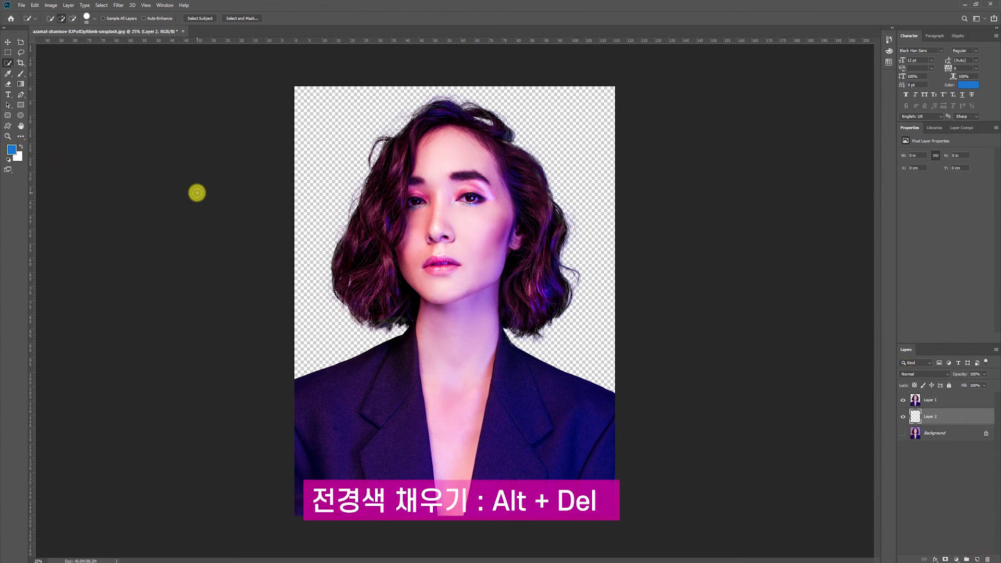
# Fill Layer 2 with the blue foreground colour and bring up Levels
pyautogui.hotkey('alt', 'Delete')
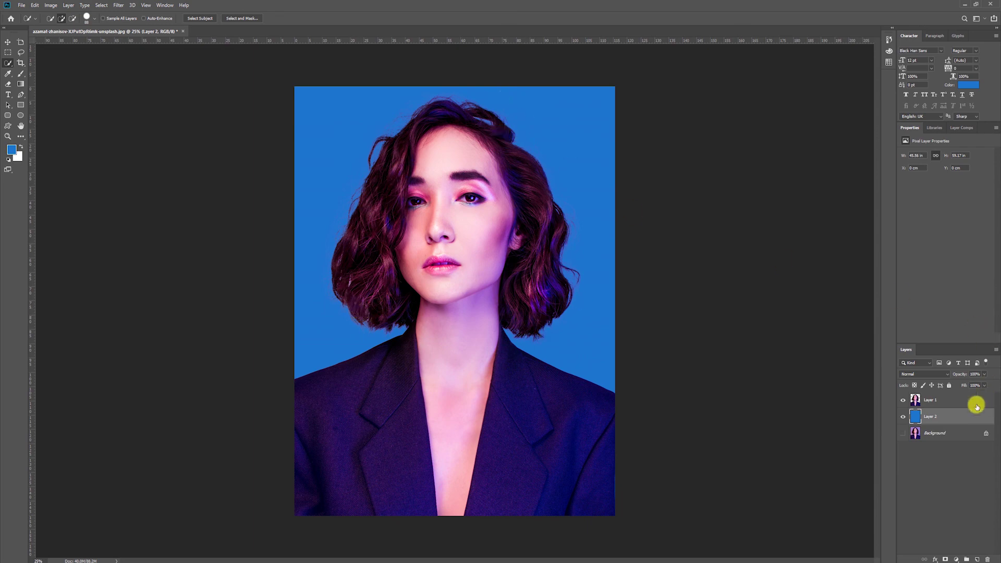
pyautogui.hotkey('ctrl', 'l')
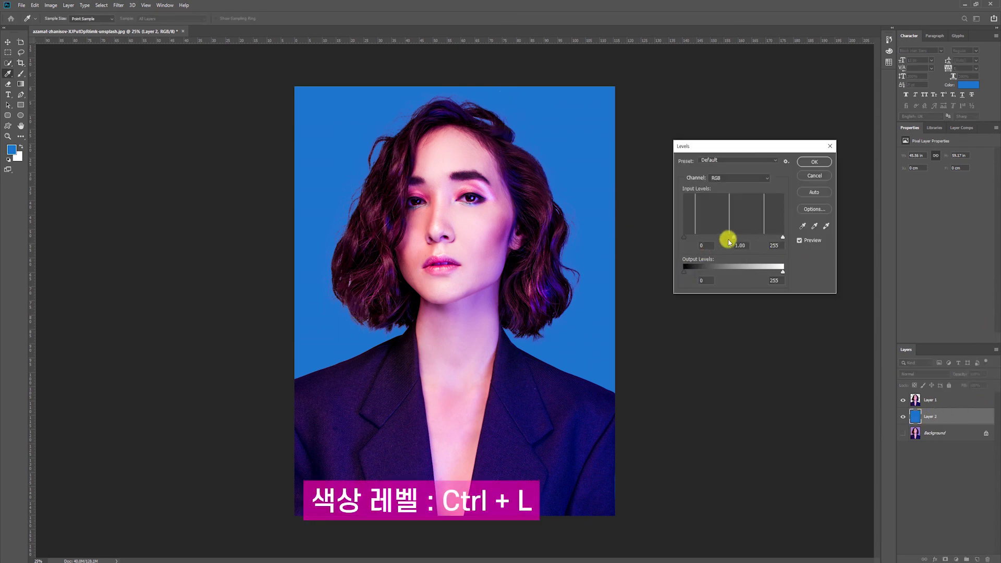
# Lighten the blue with Levels: midtones about 2.01, white input 214, and apply
pyautogui.moveTo(732, 236); pyautogui.dragTo(697, 240)
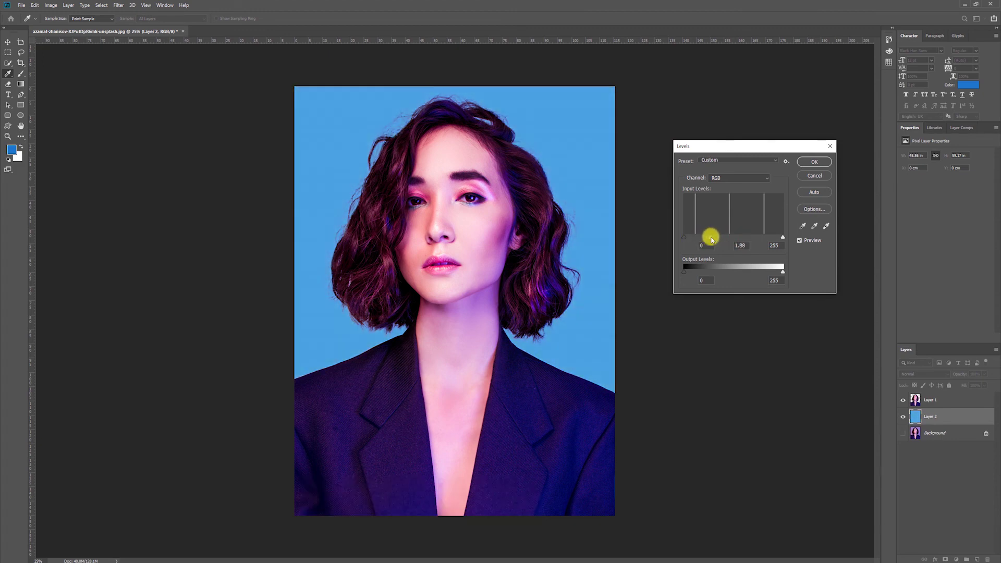
pyautogui.moveTo(782, 237); pyautogui.dragTo(765, 237)
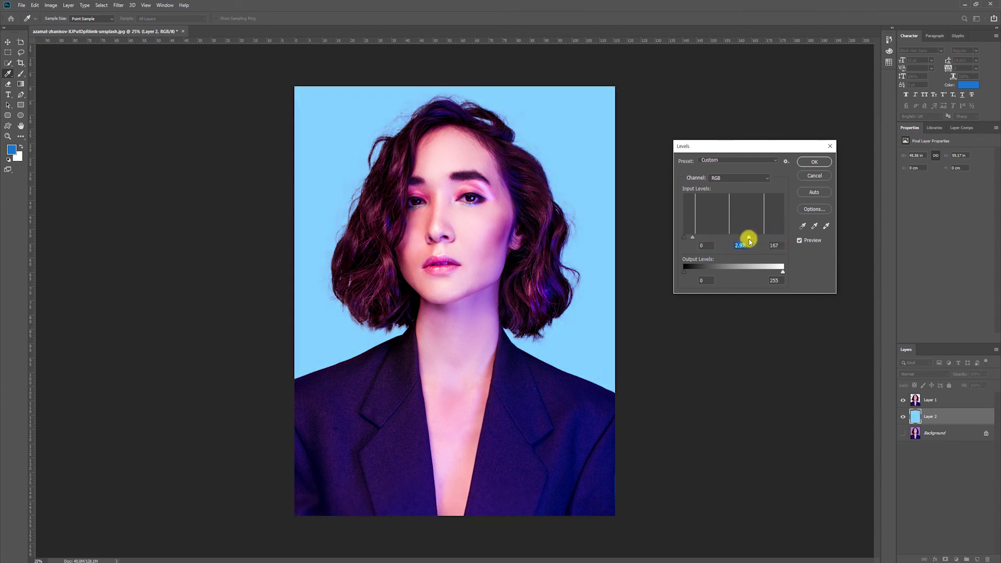
pyautogui.moveTo(698, 238)
pyautogui.mouseDown()
pyautogui.moveTo(713, 240)
pyautogui.moveTo(704, 239)
pyautogui.mouseUp()
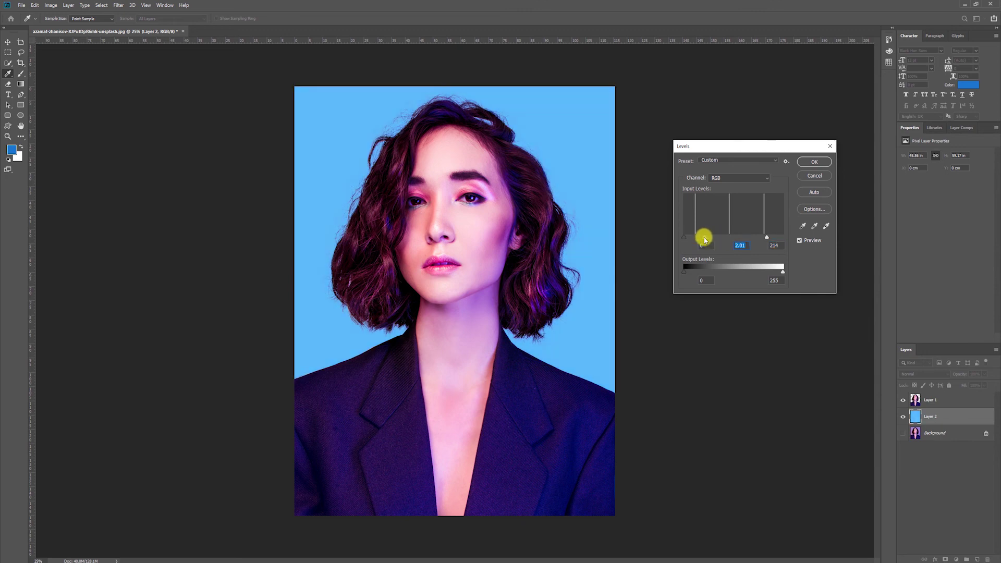
pyautogui.press('Return')
pyautogui.press('w')
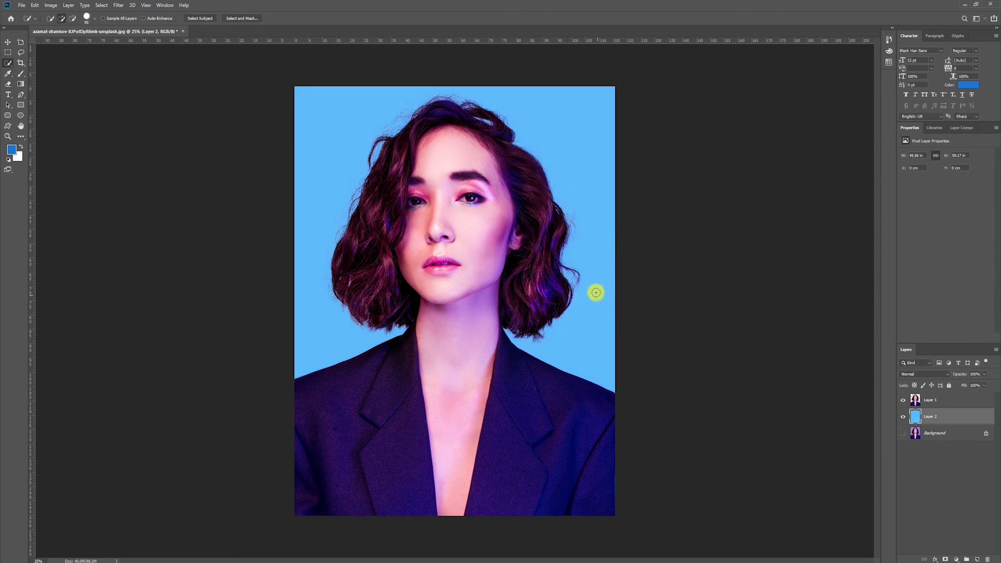